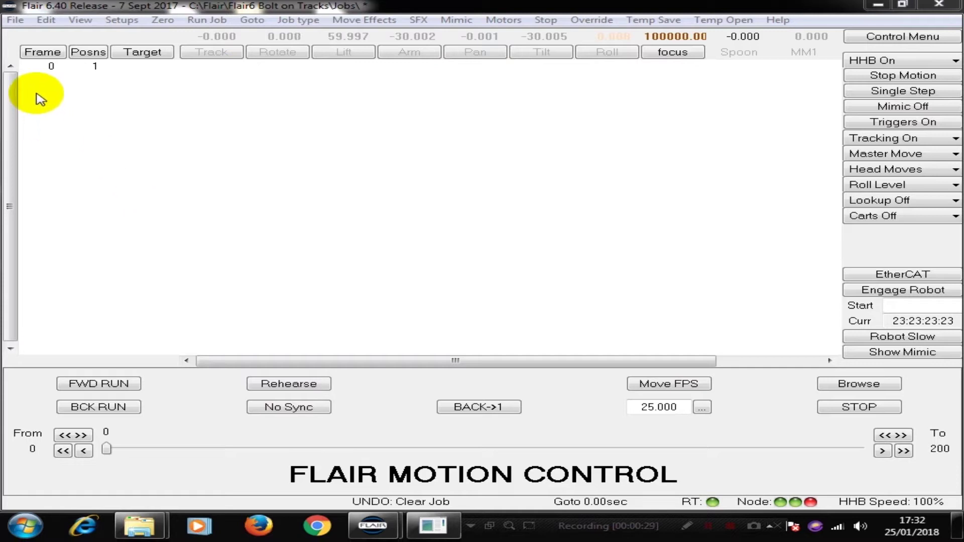
# Open the saved job TT.job from the Jobs folder via File > Open Job.
pyautogui.click(15, 21)
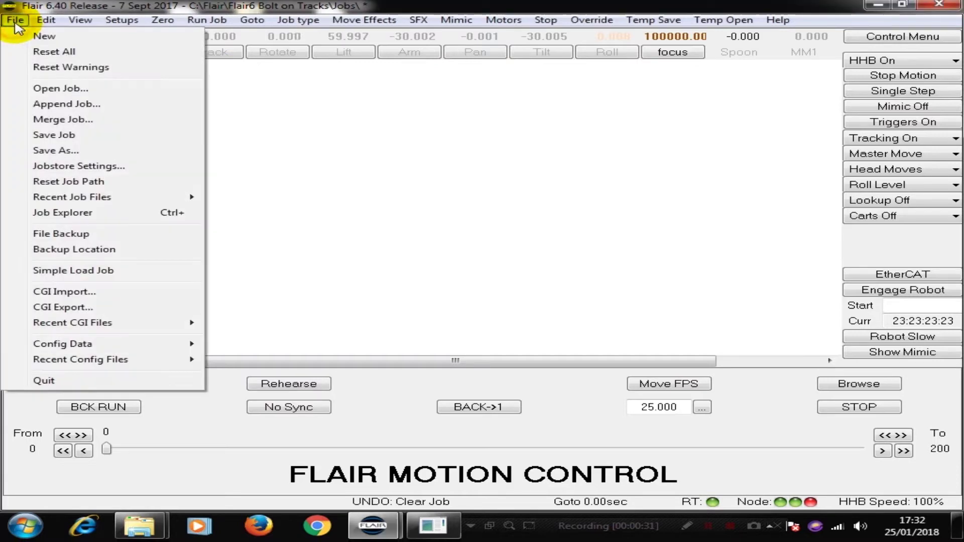
pyautogui.click(68, 90)
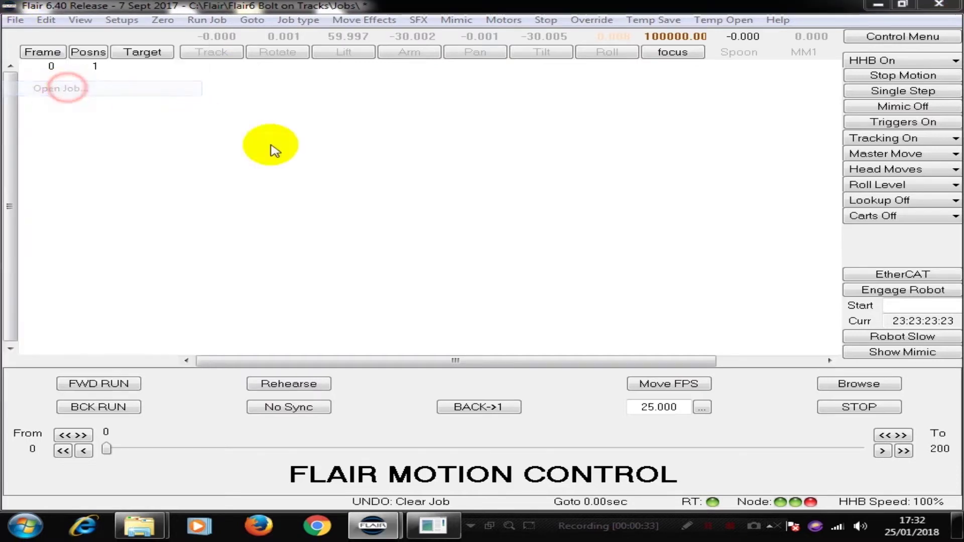
pyautogui.moveTo(951, 205); pyautogui.dragTo(949, 312)
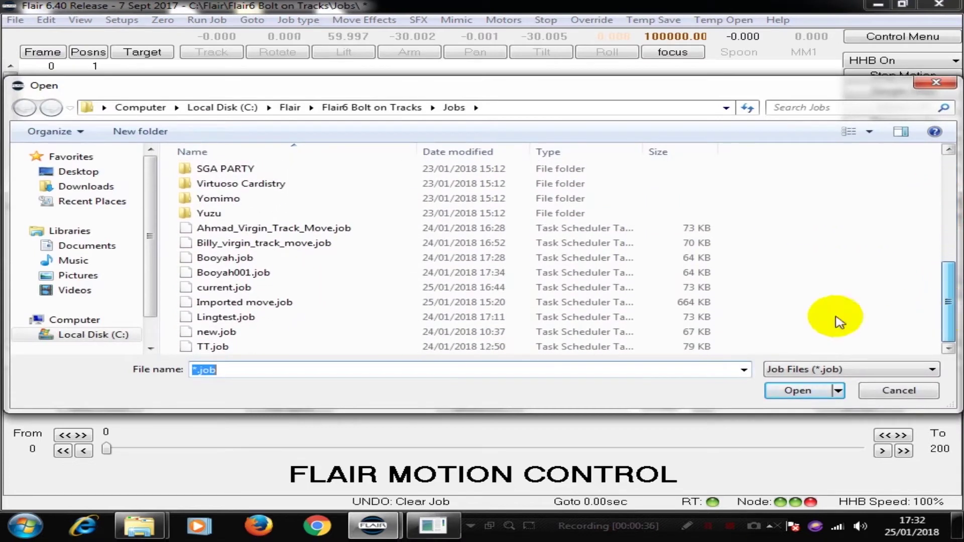
pyautogui.click(227, 349)
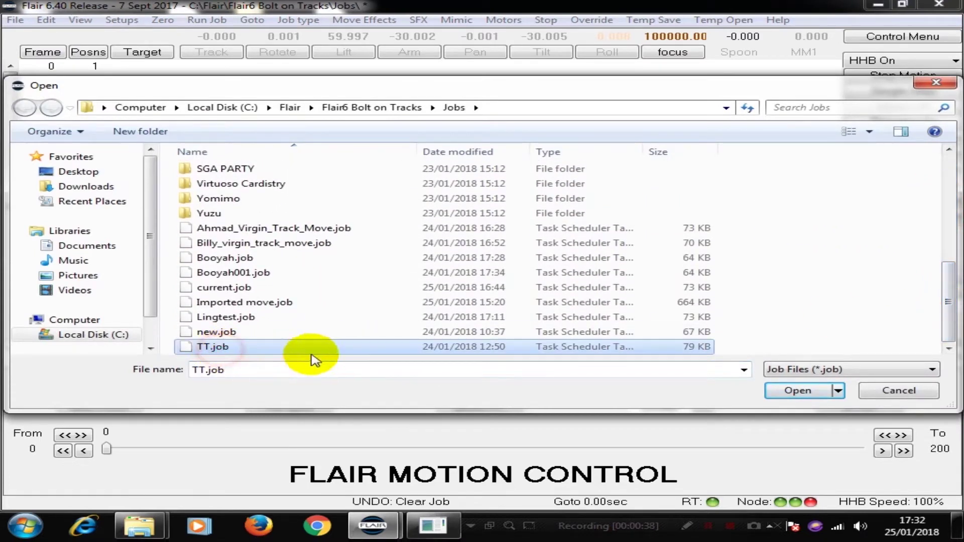
pyautogui.click(811, 393)
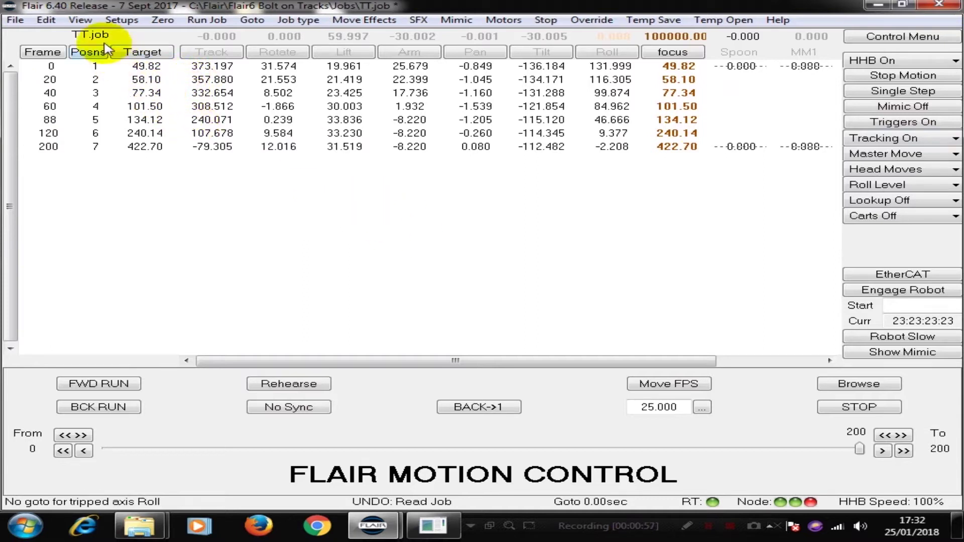
# Switch to the Rig Model view and play the move forwards from its first frame.
pyautogui.click(81, 22)
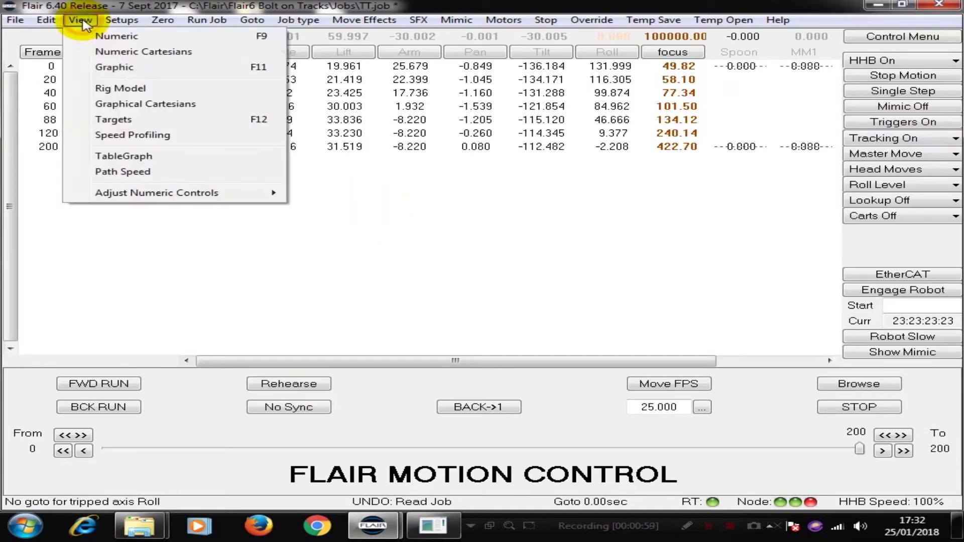
pyautogui.click(130, 91)
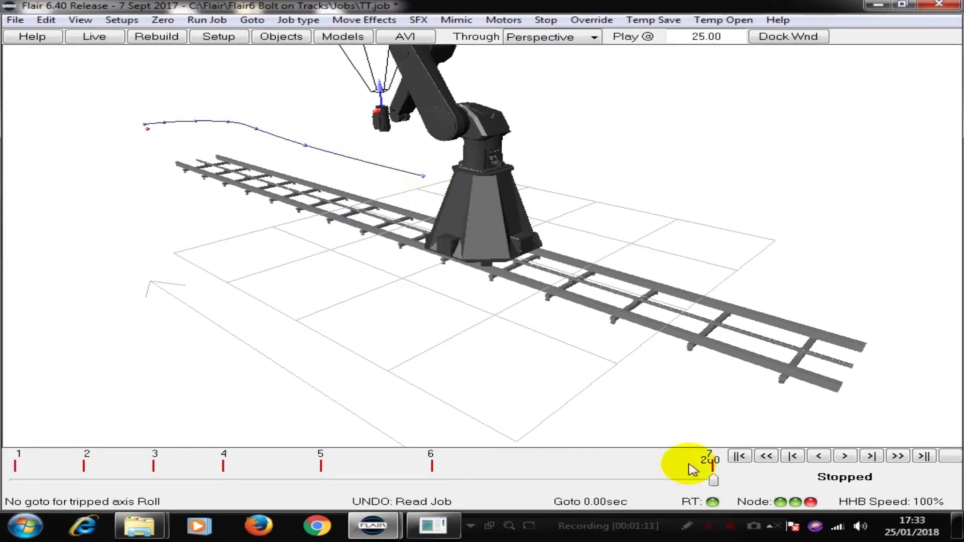
pyautogui.click(741, 458)
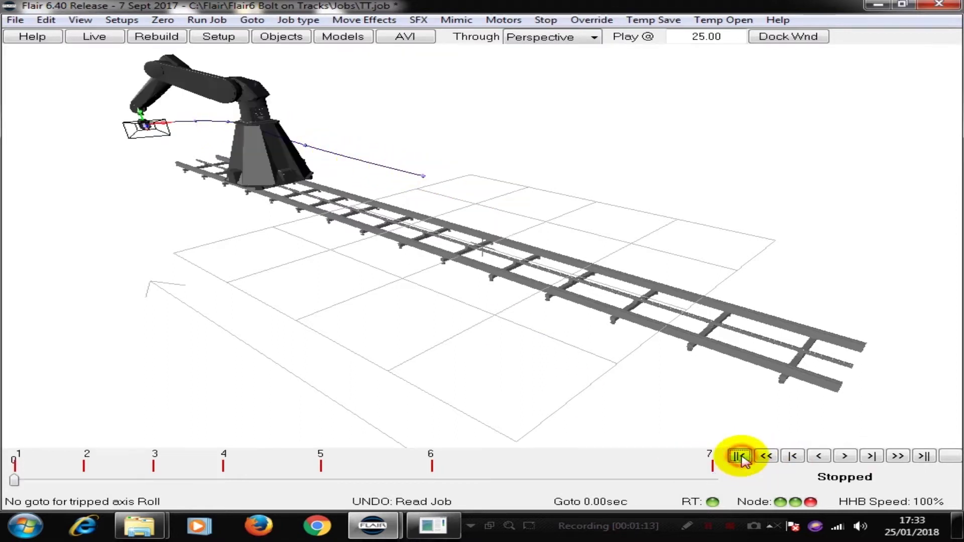
pyautogui.click(846, 458)
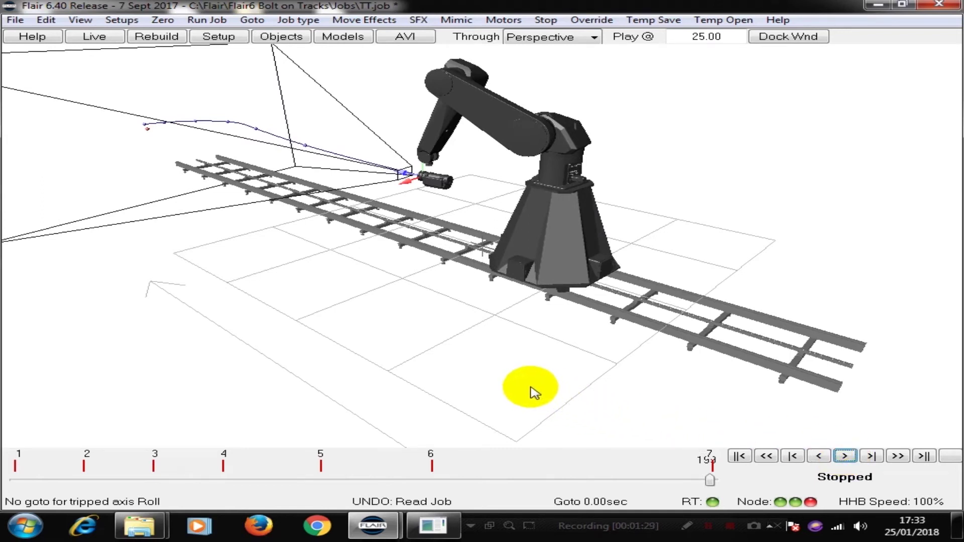
# Return the display to the Numeric position table view.
pyautogui.click(83, 21)
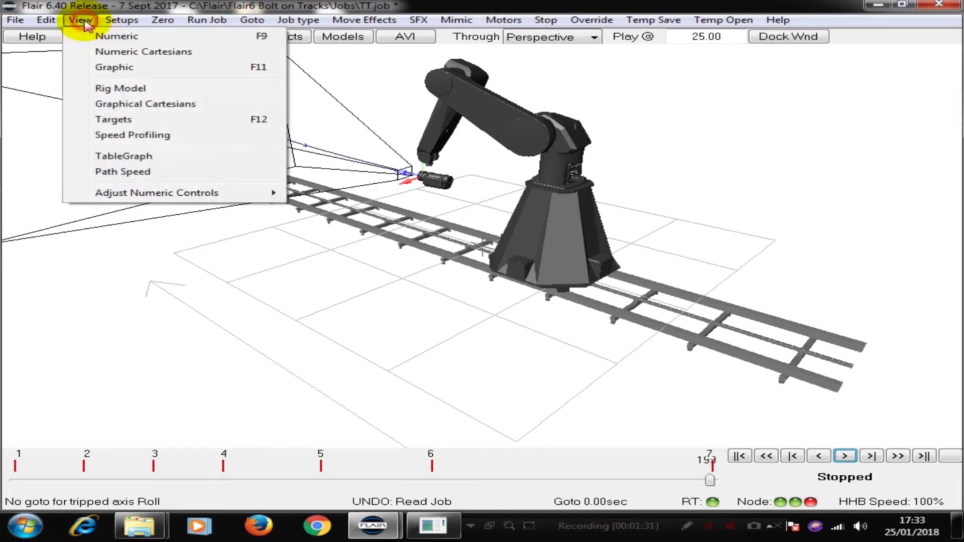
pyautogui.click(103, 36)
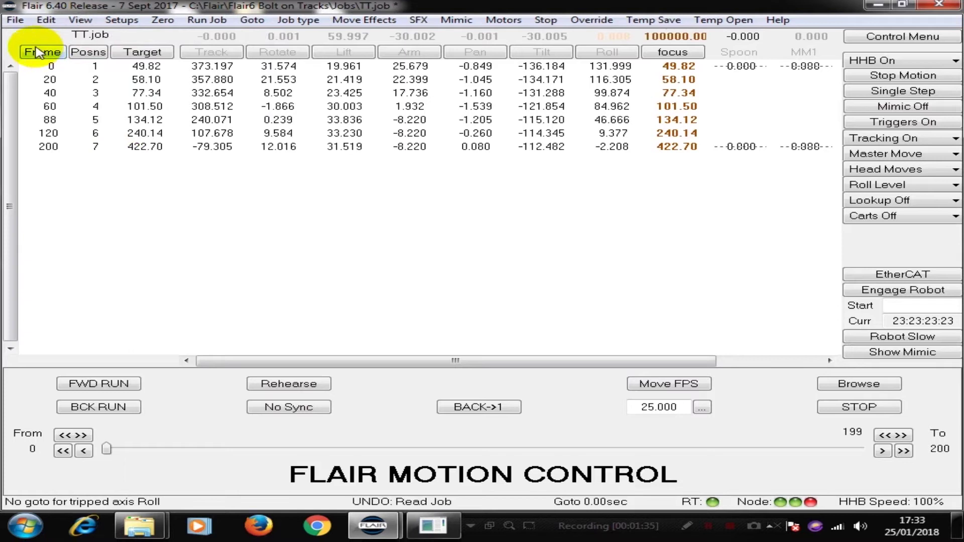
pyautogui.click(16, 23)
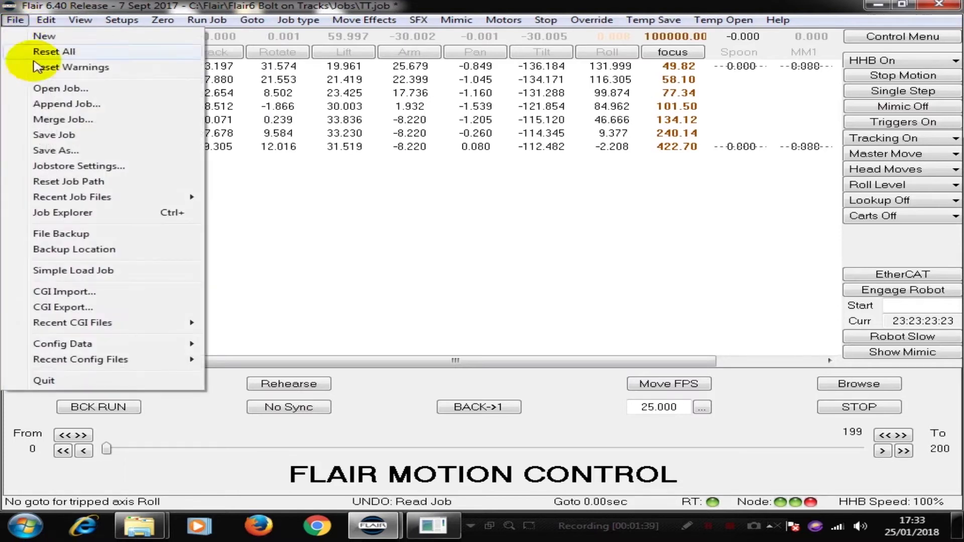
# Open File > CGI Export and nudge the CGI Data Export dialog upward.
pyautogui.click(63, 307)
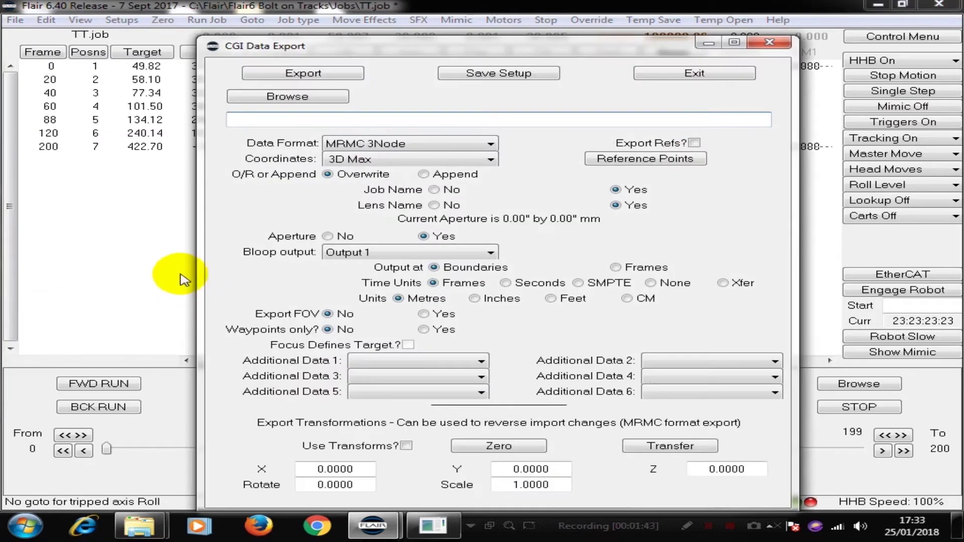
pyautogui.moveTo(446, 49); pyautogui.dragTo(446, 42)
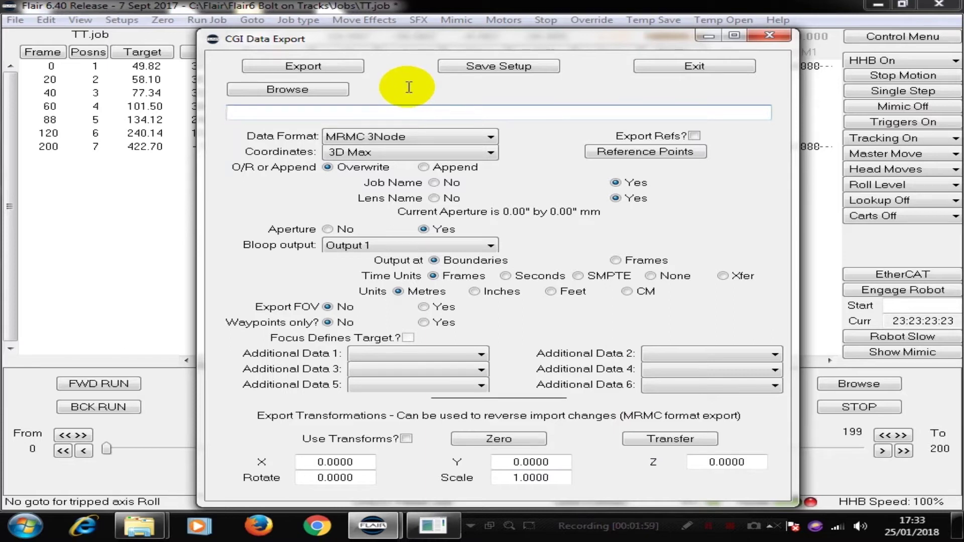
# Browse to the Desktop and save the export target as Export.xyz.
pyautogui.click(291, 90)
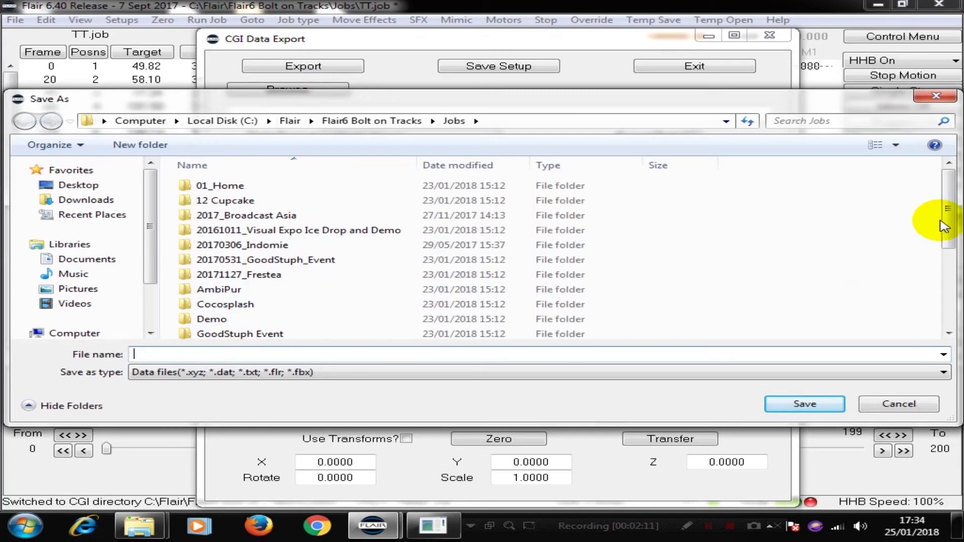
pyautogui.click(48, 188)
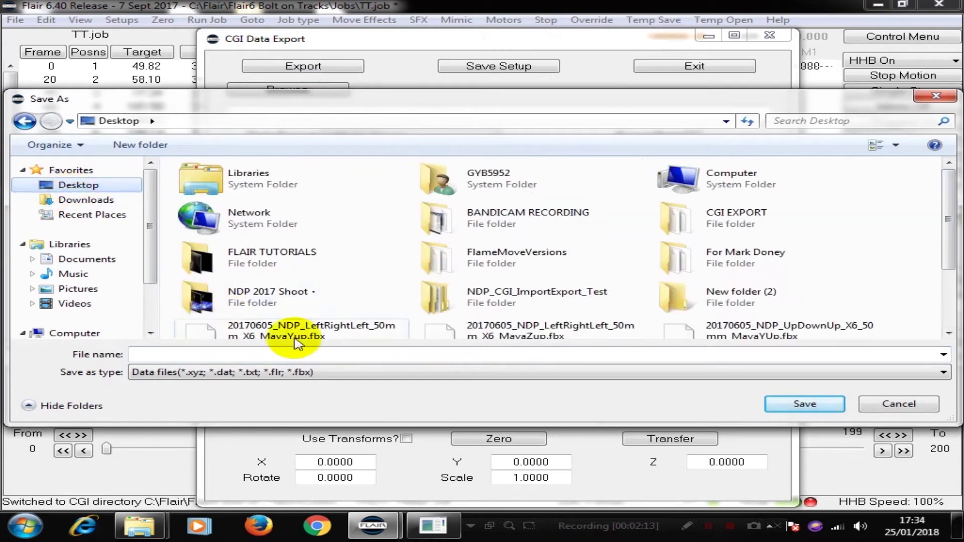
pyautogui.click(157, 352)
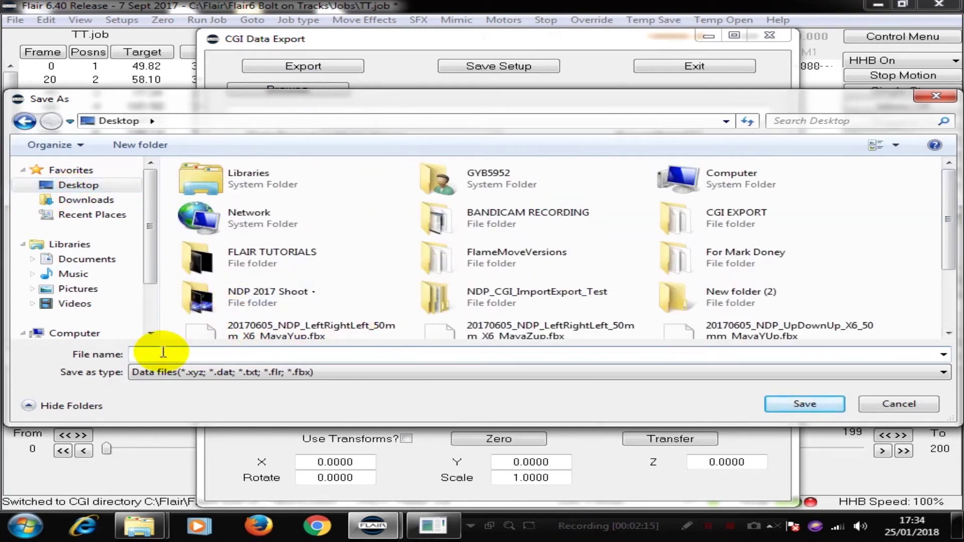
pyautogui.write('Export.xyz')
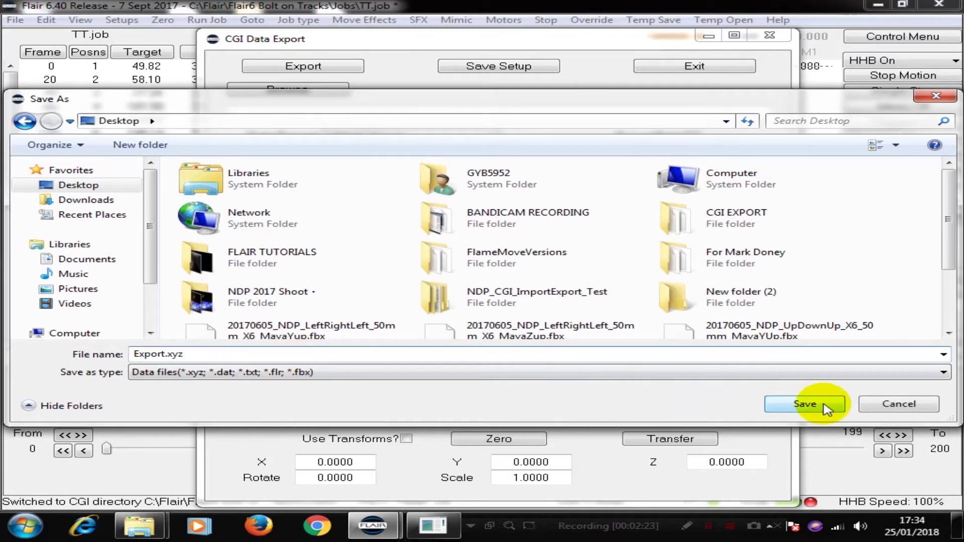
pyautogui.click(806, 405)
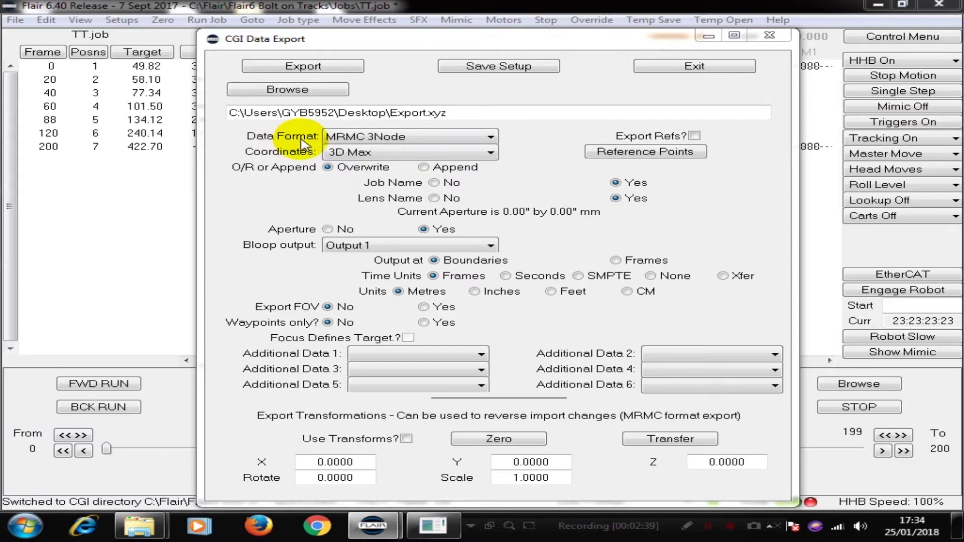
# Set Data Format to MRMC Cartesians and Coordinates to Maya Y Up.
pyautogui.click(488, 138)
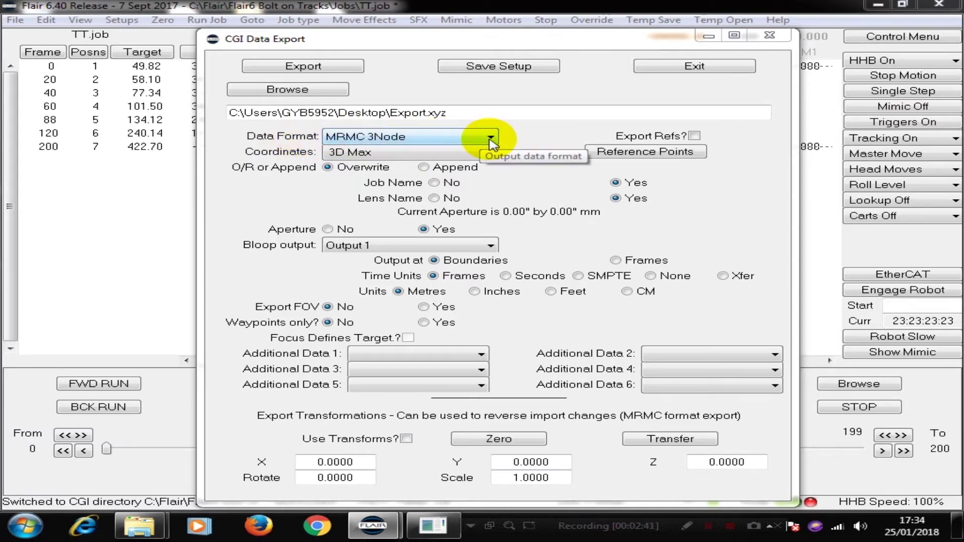
pyautogui.click(491, 140)
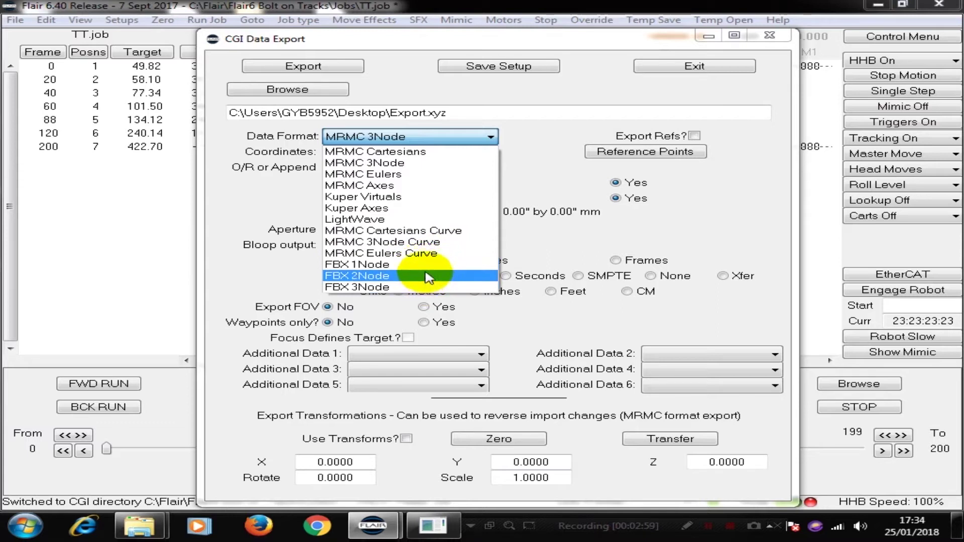
pyautogui.click(441, 153)
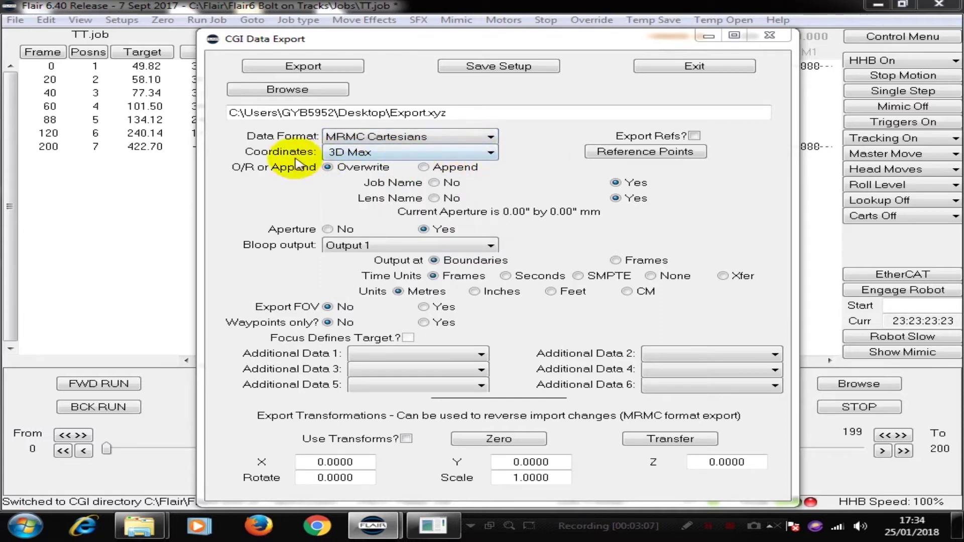
pyautogui.click(491, 153)
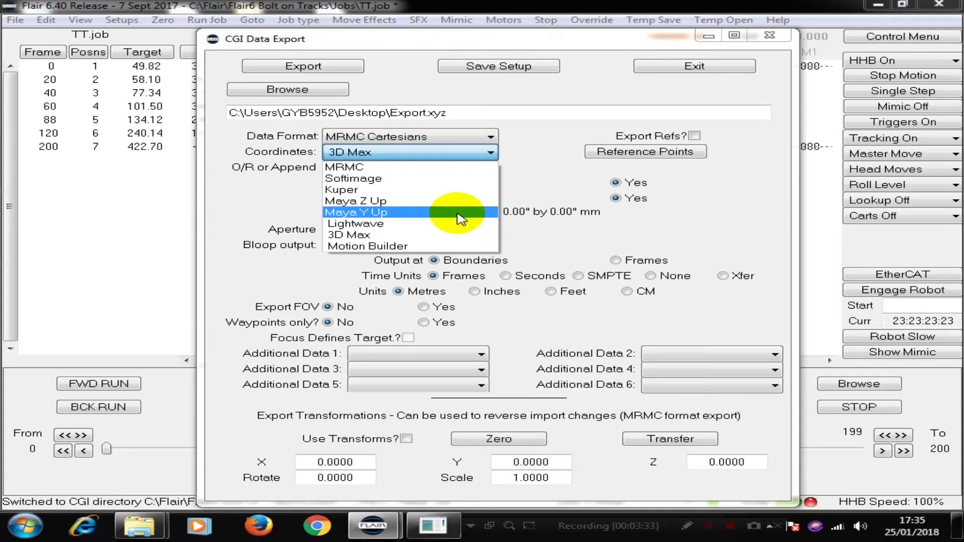
pyautogui.click(459, 219)
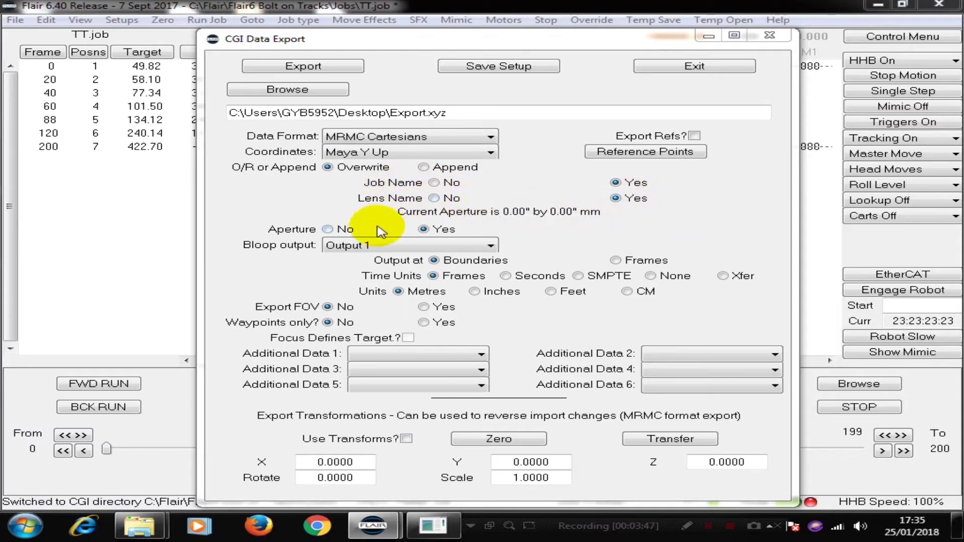
# Set Aperture to No, keep Time Units on Frames, and set Output at to Frames.
pyautogui.click(328, 229)
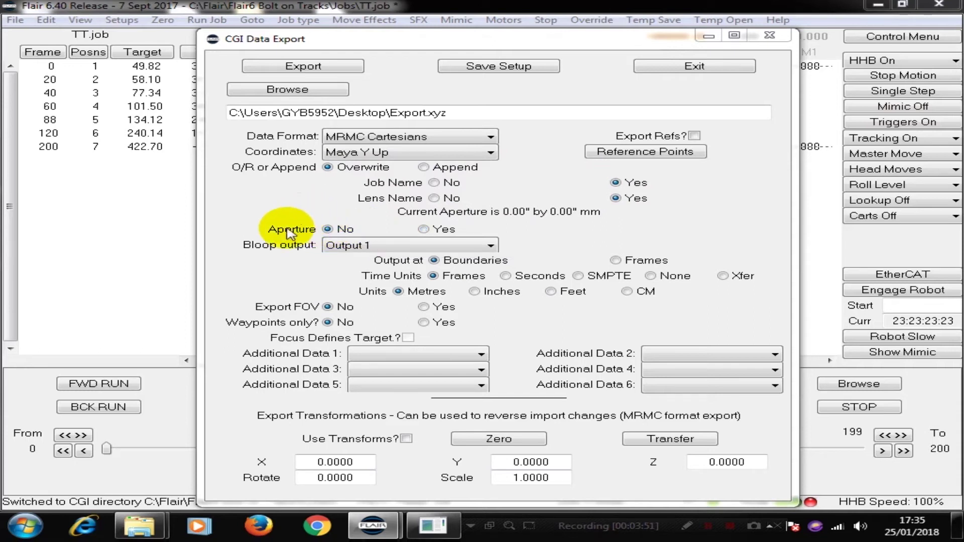
pyautogui.click(370, 246)
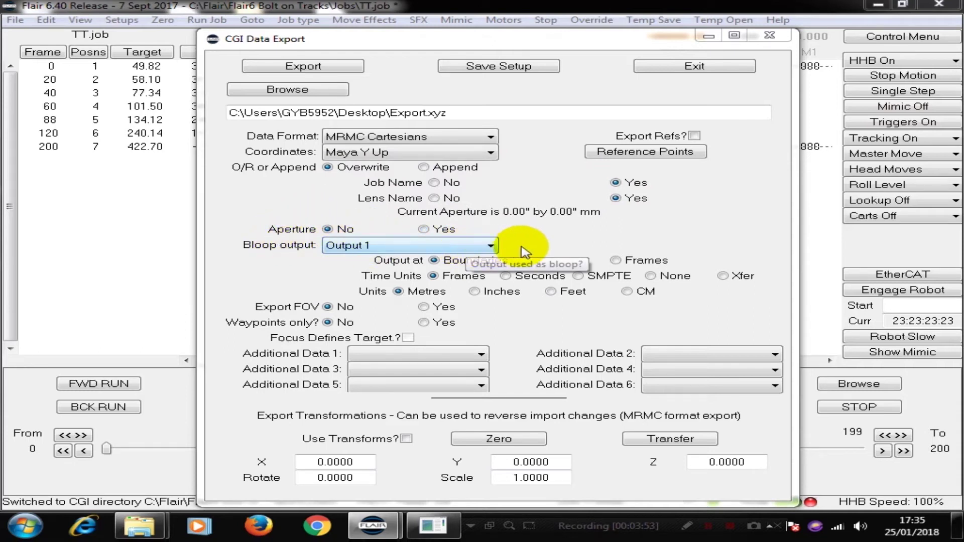
pyautogui.click(470, 279)
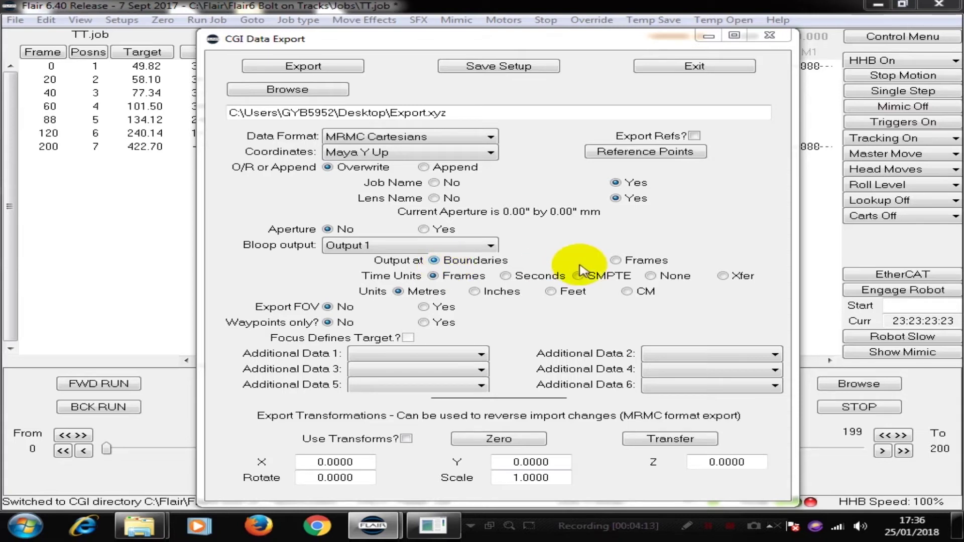
pyautogui.click(616, 260)
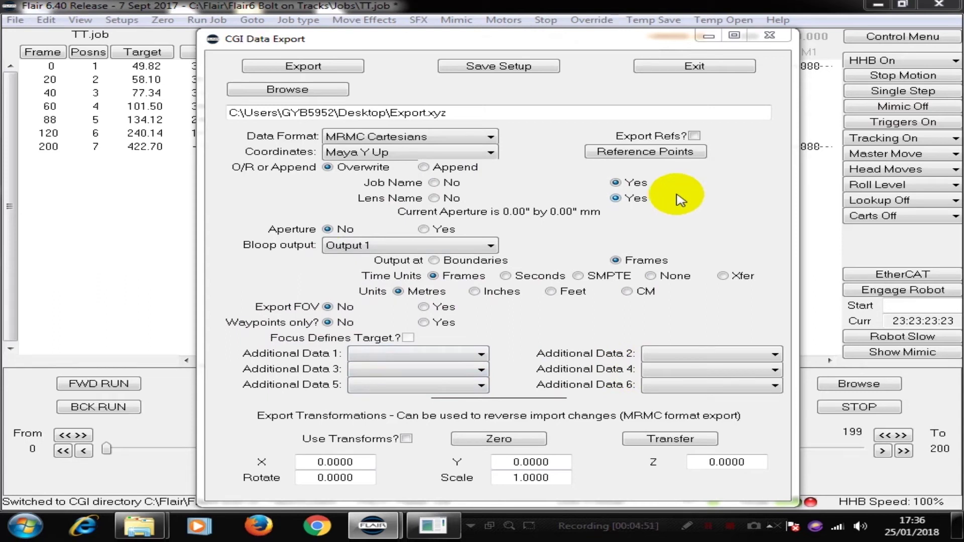
# Export the move, acknowledge the 'Data Exported OK' message, and minimize Flair.
pyautogui.click(312, 70)
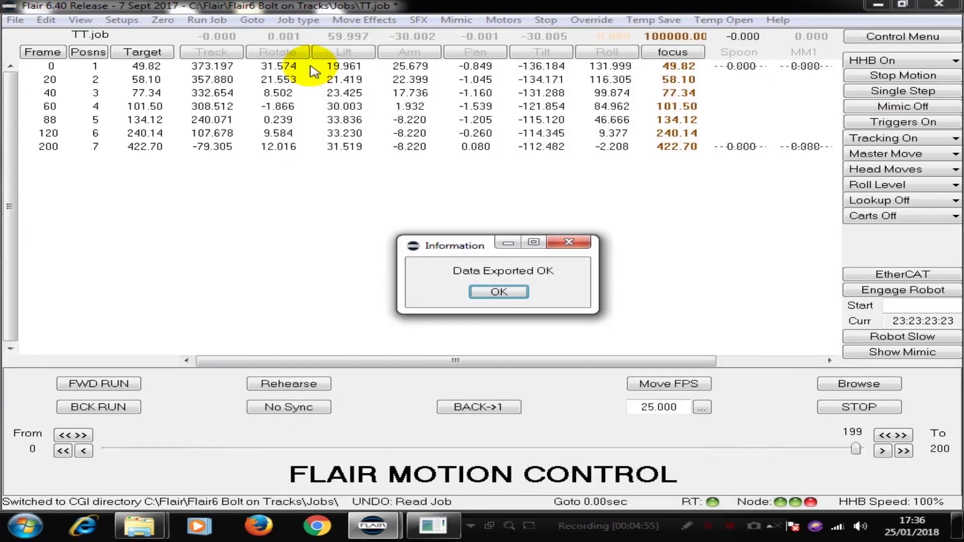
pyautogui.click(499, 293)
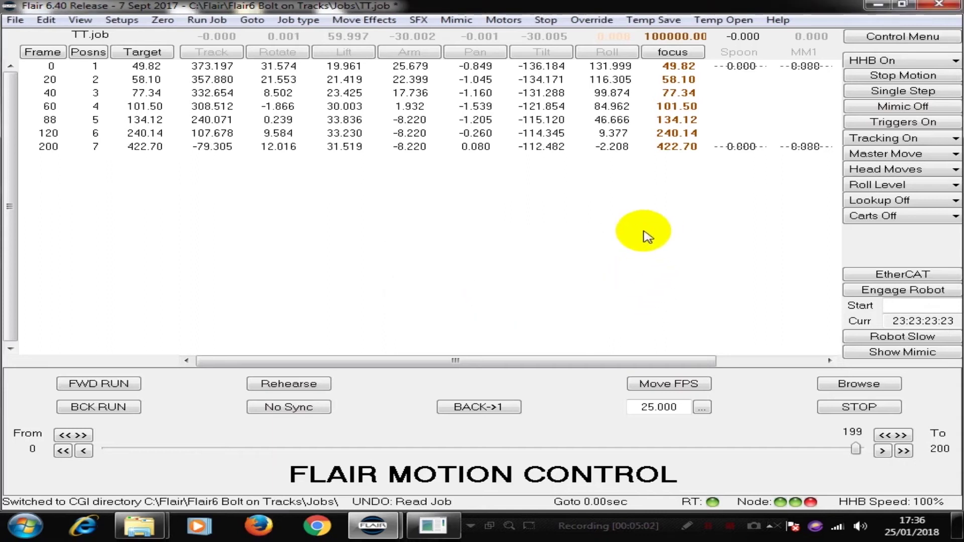
pyautogui.click(878, 5)
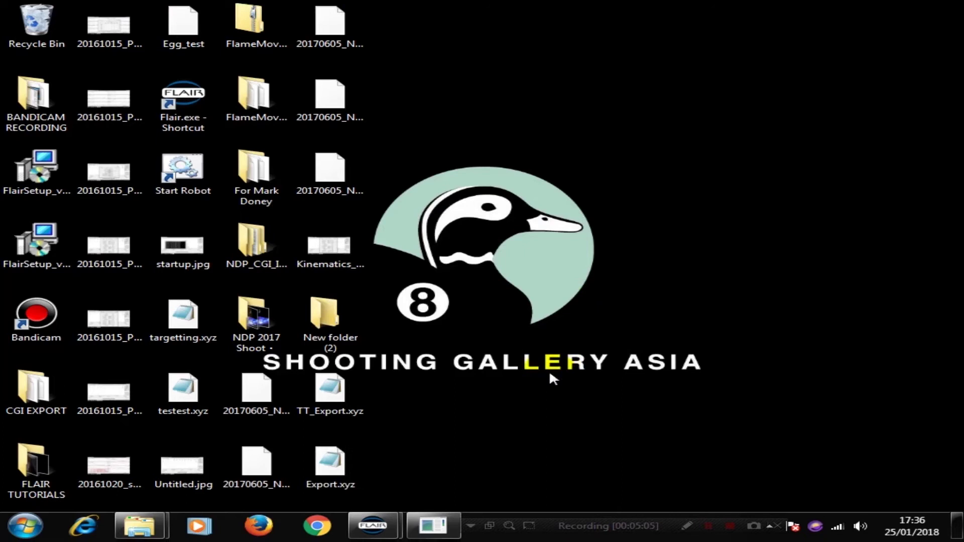
# Open the Export.xyz desktop icon in Notepad.
pyautogui.click(332, 465)
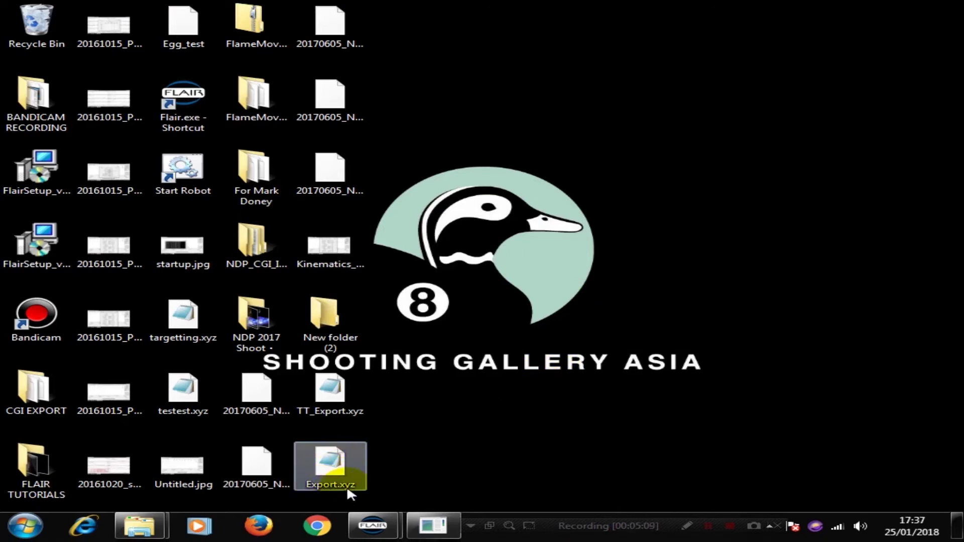
pyautogui.click(331, 467)
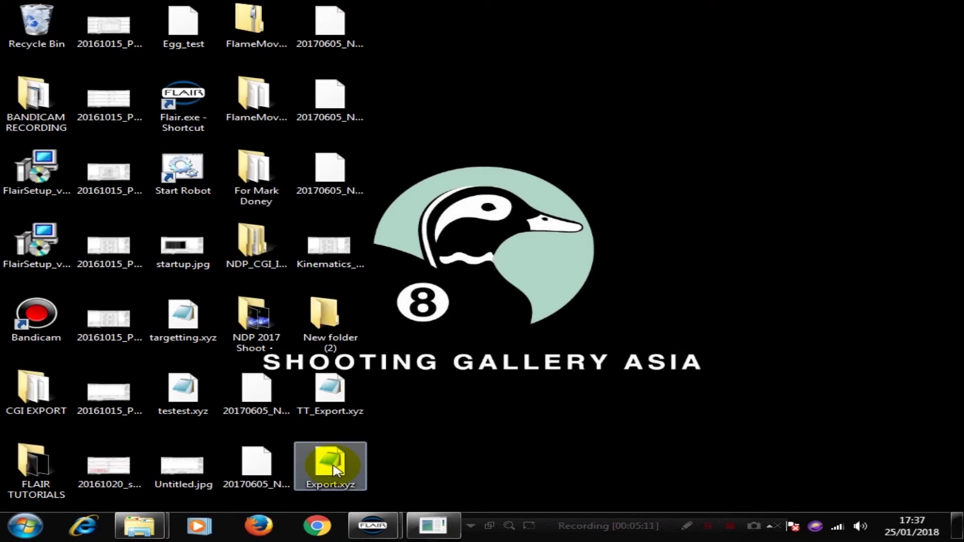
pyautogui.doubleClick(334, 467)
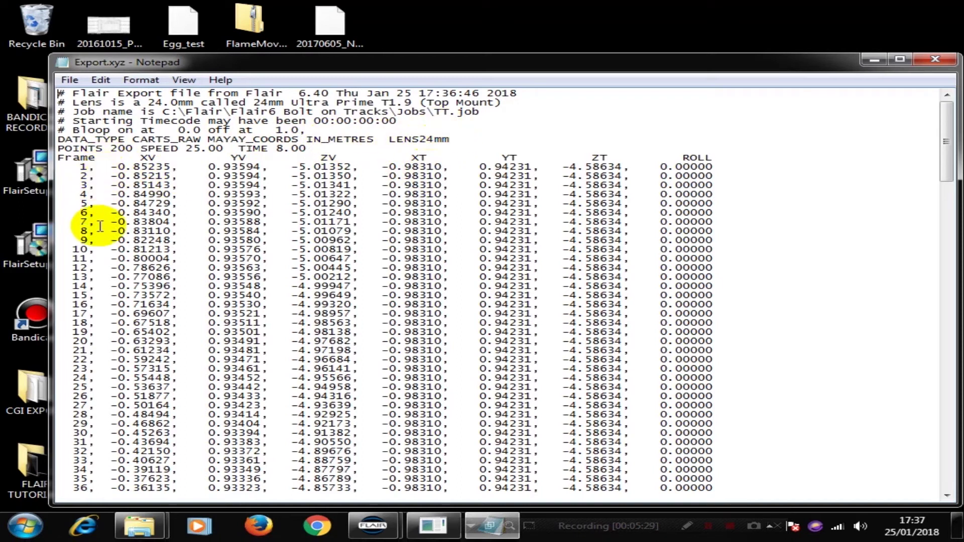
pyautogui.moveTo(947, 170)
pyautogui.mouseDown()
pyautogui.moveTo(947, 472)
pyautogui.moveTo(957, 169)
pyautogui.mouseUp()
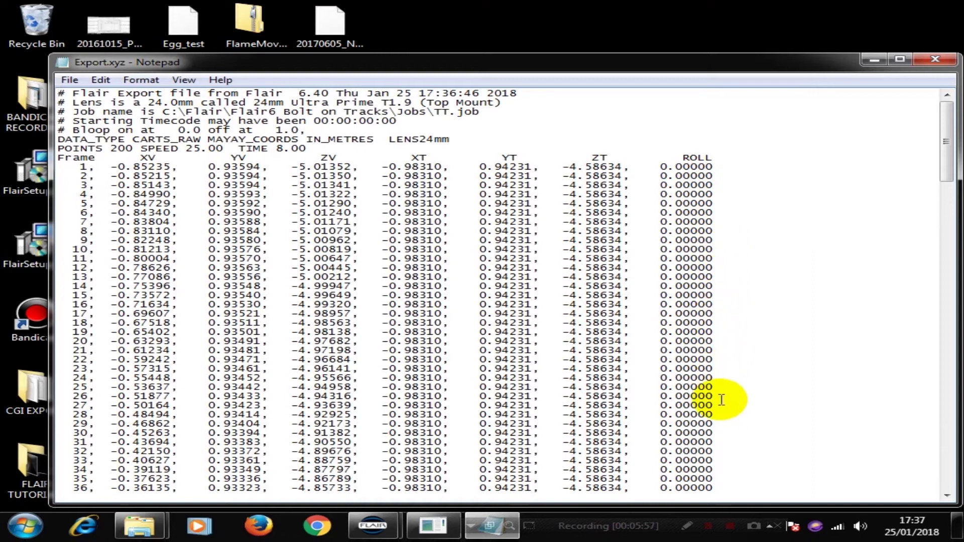
# Close Notepad, move the Export.xyz icon aside, and restore the Flair window from the taskbar.
pyautogui.click(934, 60)
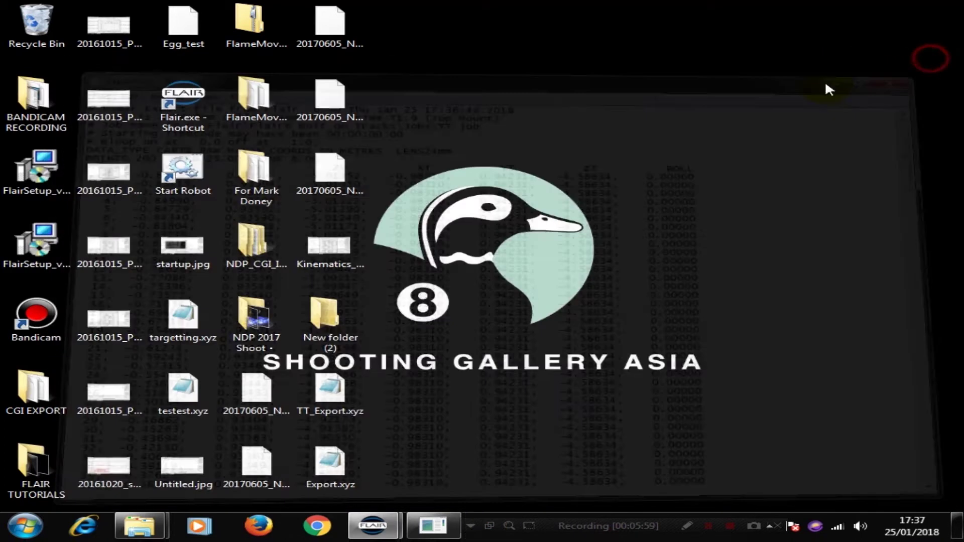
pyautogui.click(331, 467)
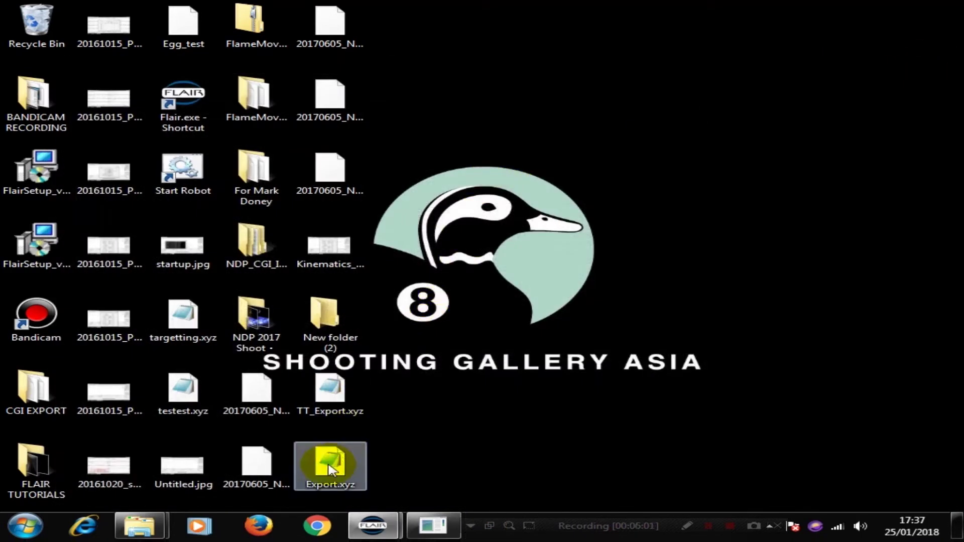
pyautogui.moveTo(330, 468); pyautogui.dragTo(512, 471)
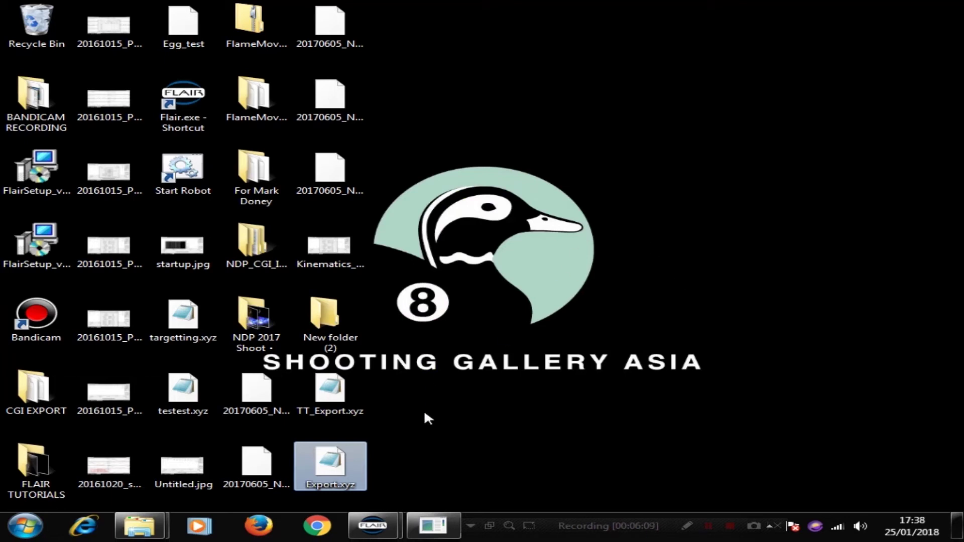
pyautogui.moveTo(385, 528)
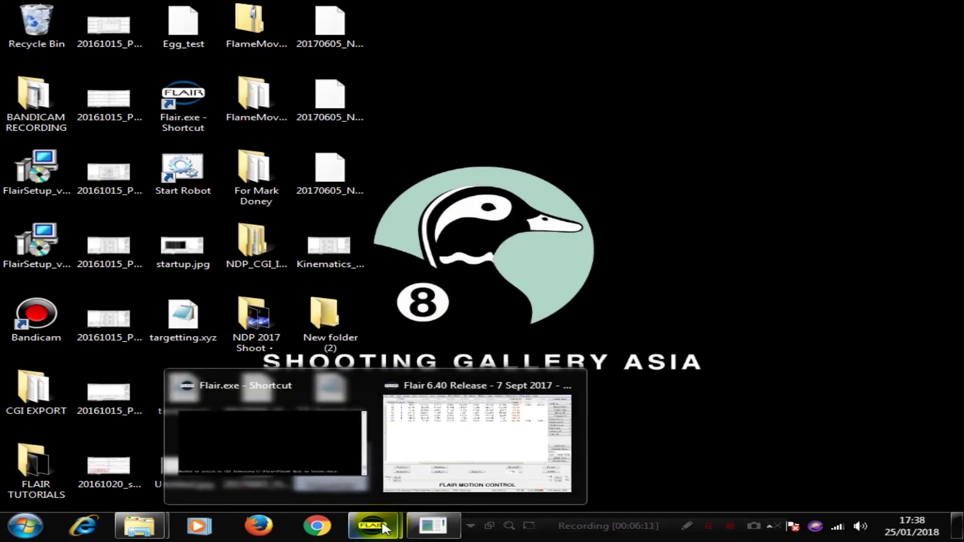
pyautogui.click(428, 467)
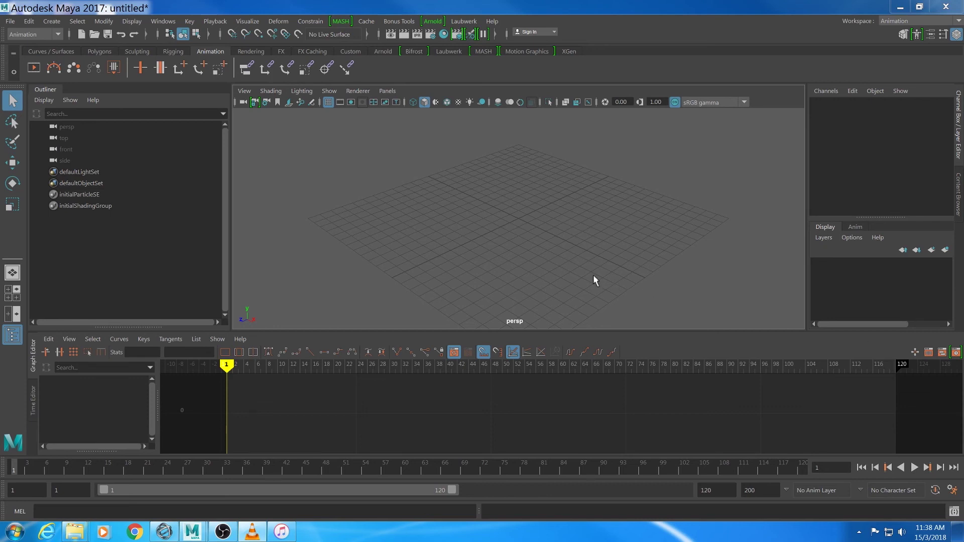
# Open Maya's Script Editor, clear its history, and enlarge the window.
pyautogui.click(953, 513)
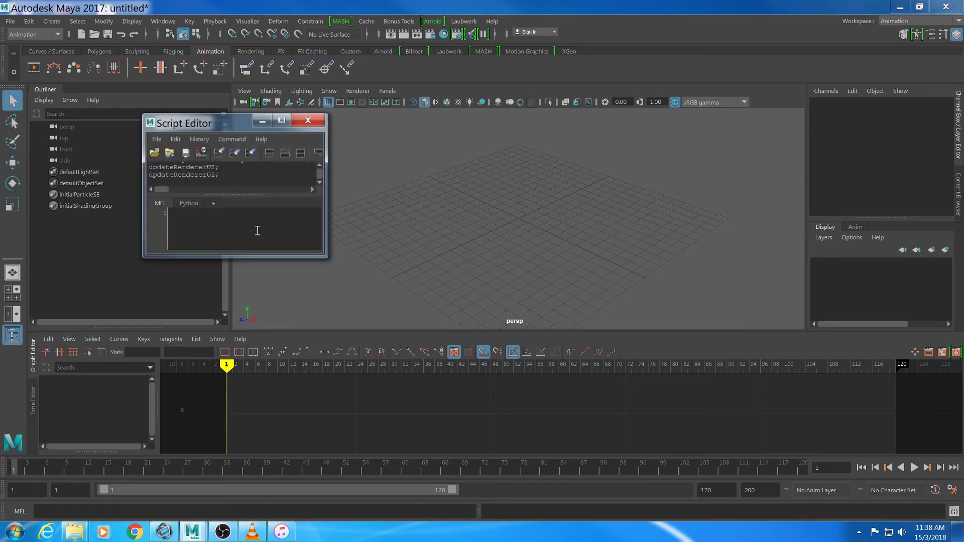
pyautogui.click(218, 153)
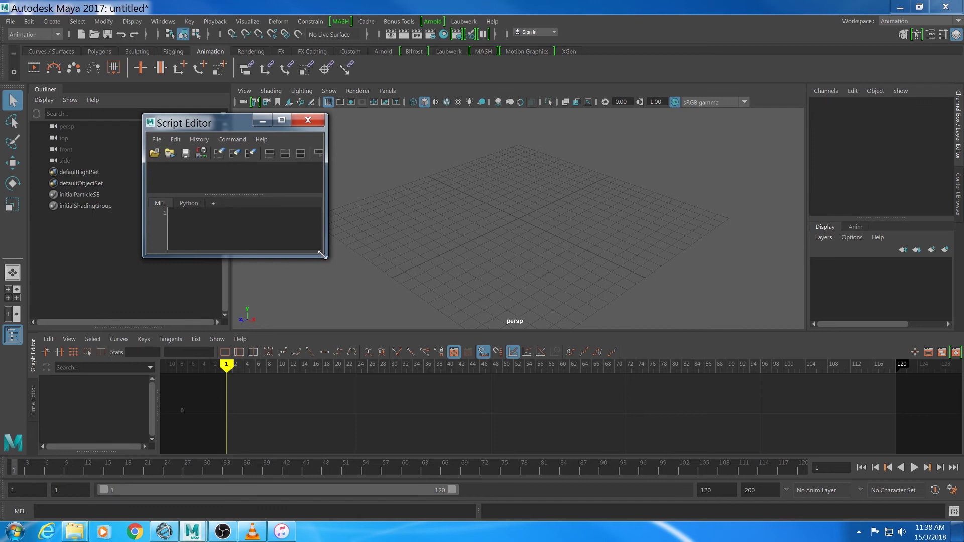
pyautogui.moveTo(322, 255); pyautogui.dragTo(428, 349)
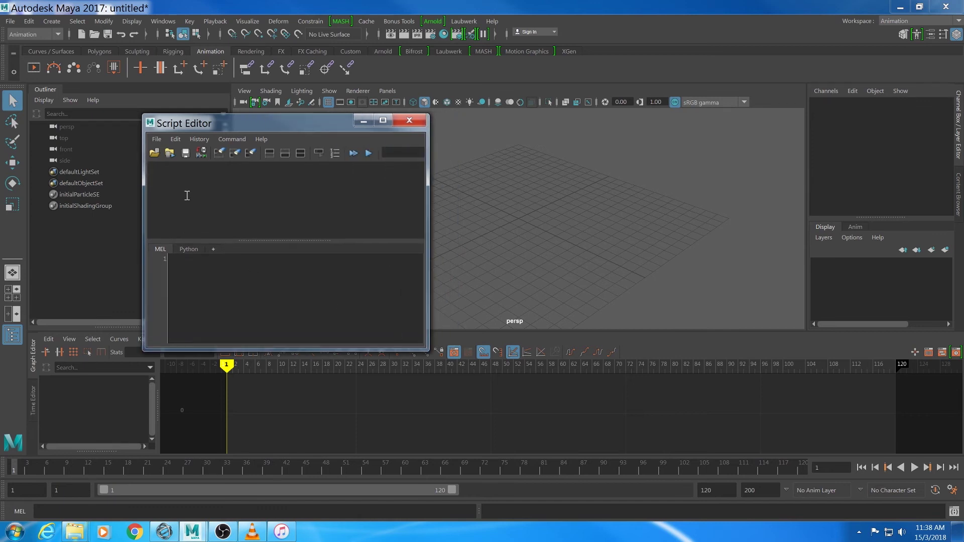
# Load mrmc_v145.mel from Documents\maya\2017\scripts with File > Load Script.
pyautogui.click(158, 142)
pyautogui.click(161, 159)
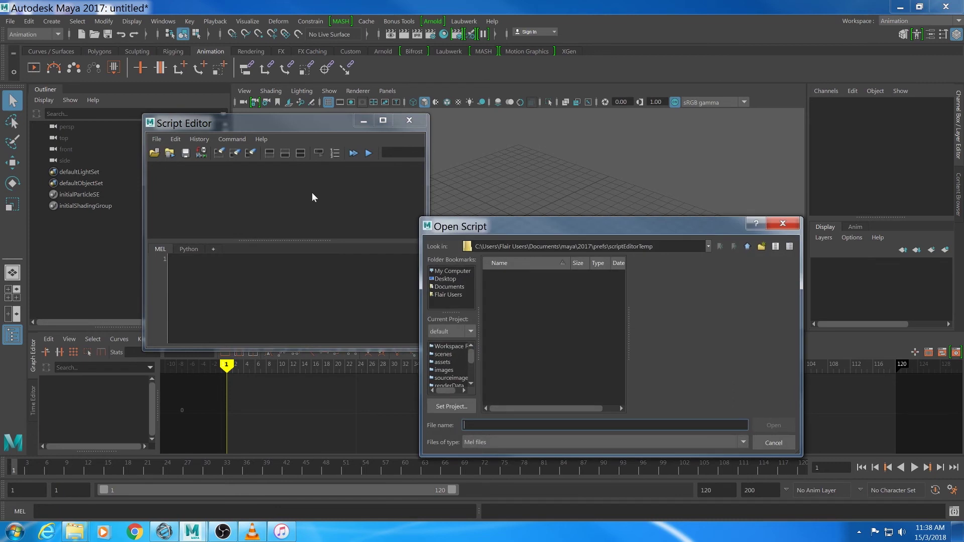
pyautogui.click(448, 287)
pyautogui.doubleClick(499, 276)
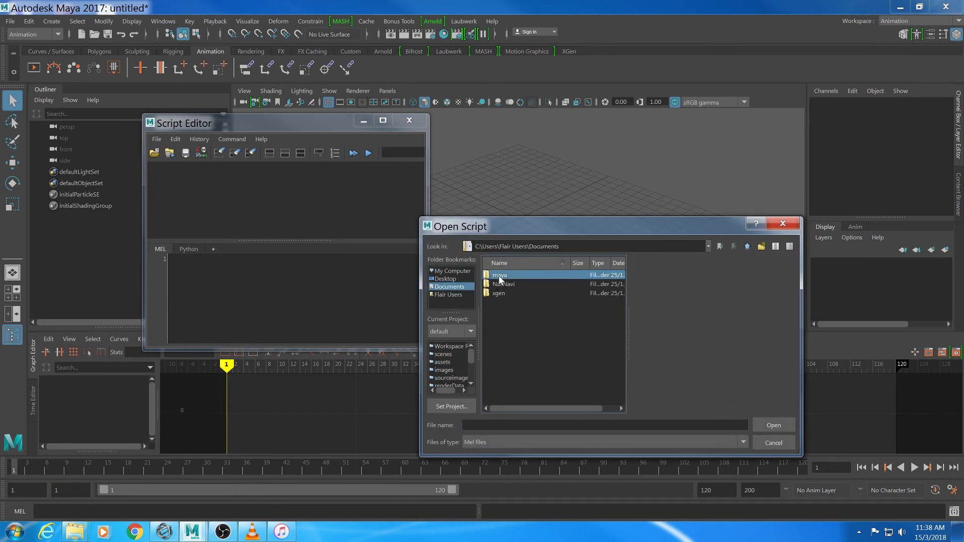
pyautogui.click(500, 274)
pyautogui.doubleClick(519, 275)
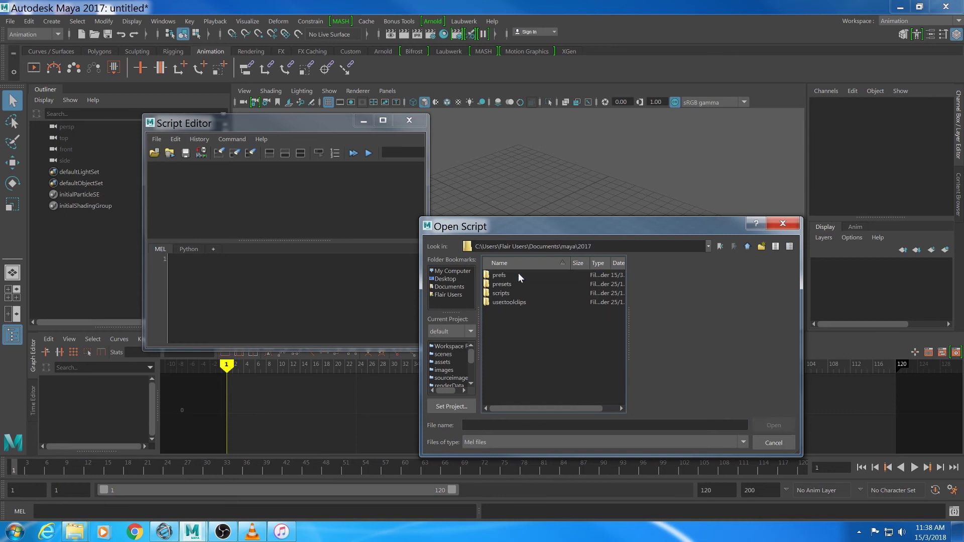
pyautogui.doubleClick(506, 293)
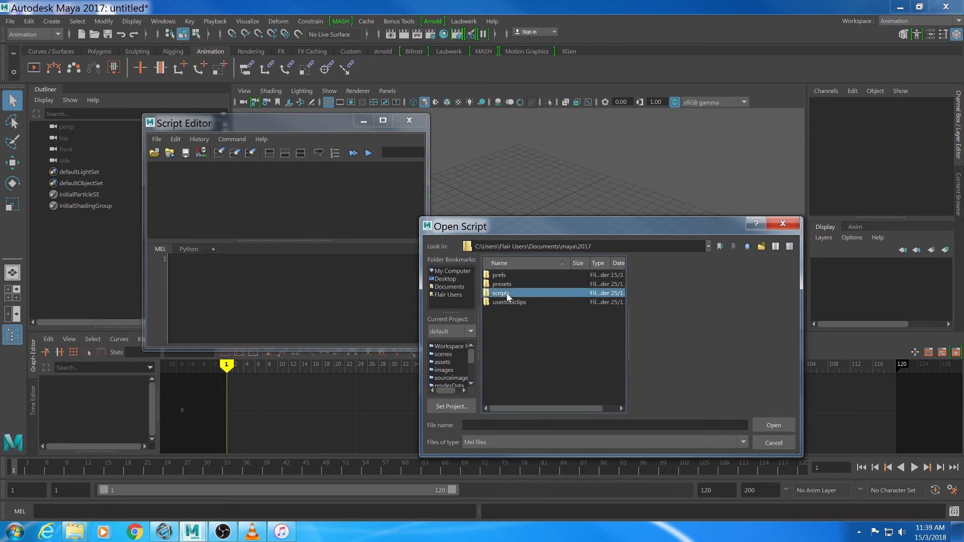
pyautogui.click(521, 277)
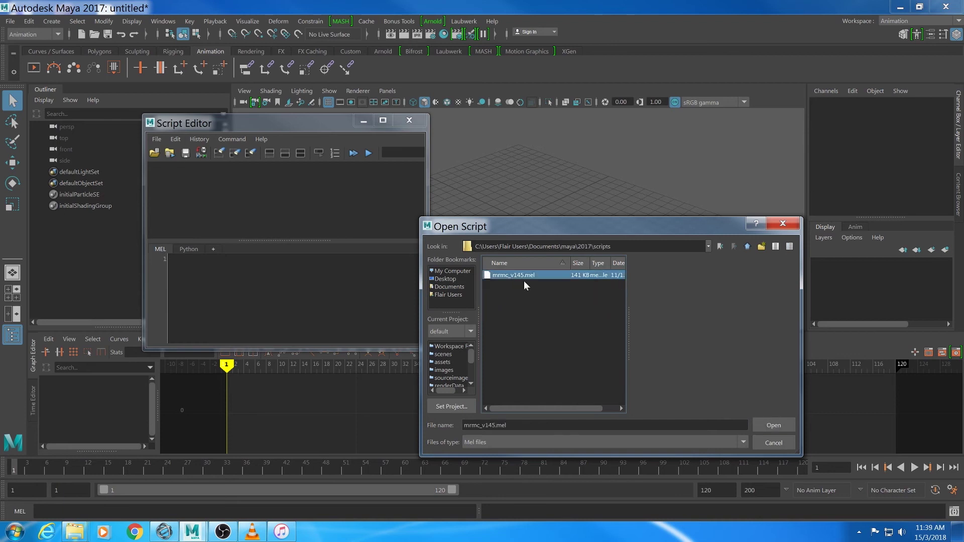
pyautogui.click(777, 425)
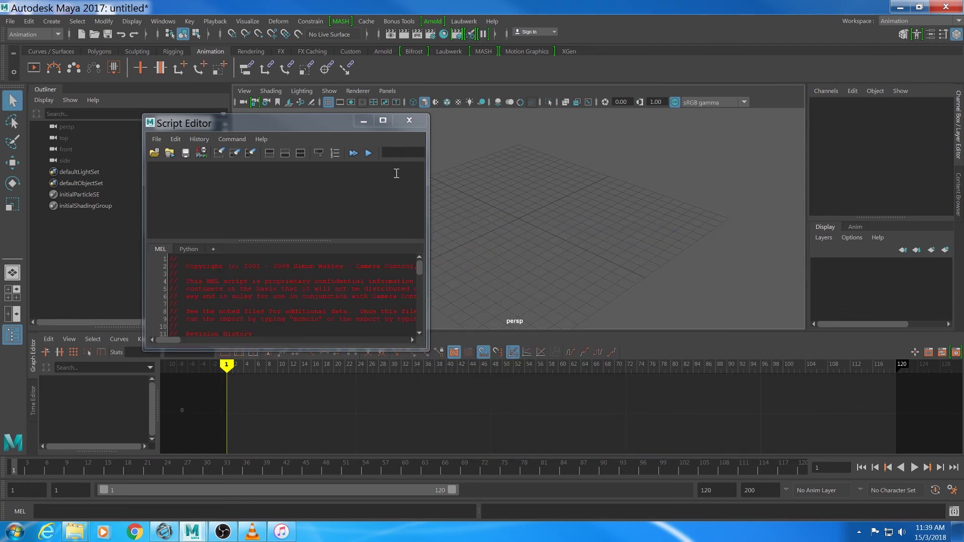
# Run the MRMC import script, start Import Moco, and browse to Desktop > Export From Bolt.
pyautogui.click(370, 153)
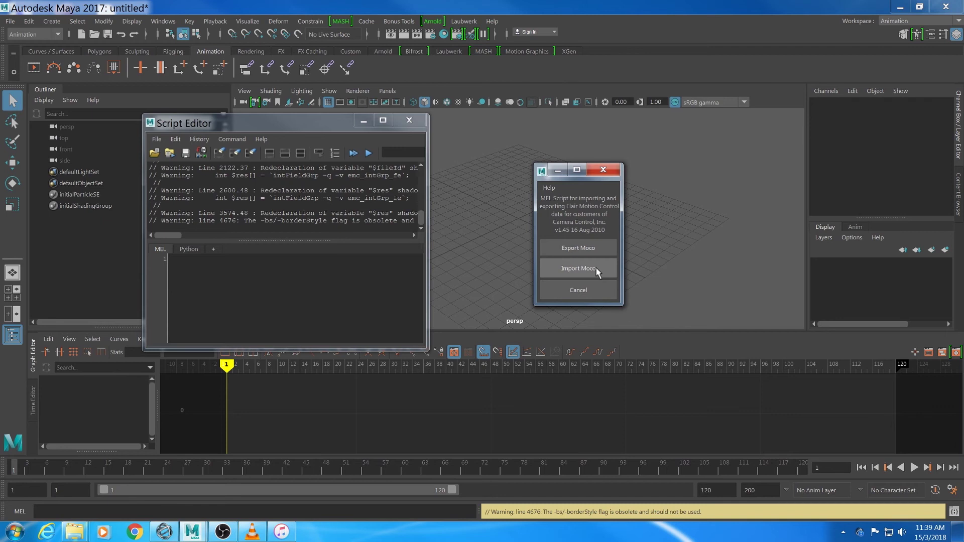
pyautogui.click(579, 268)
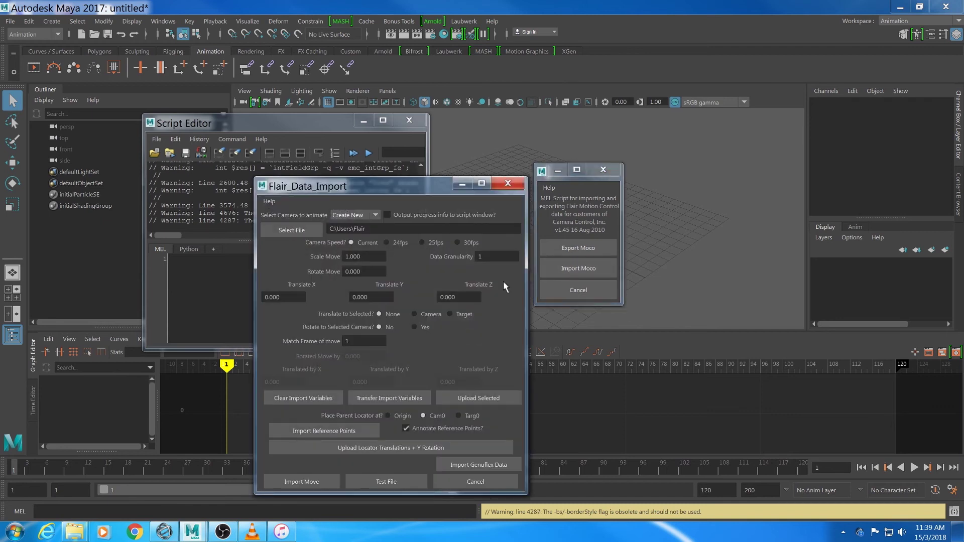
pyautogui.click(274, 231)
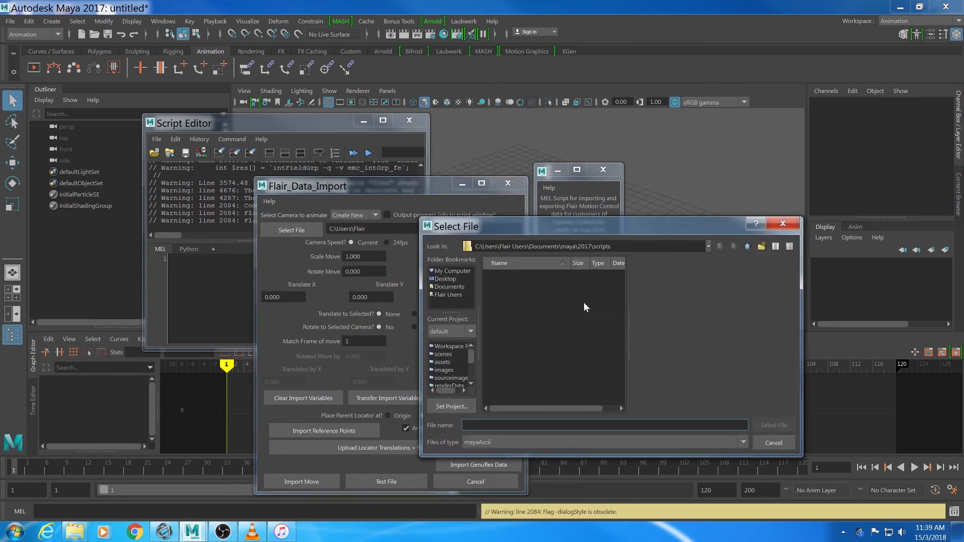
pyautogui.click(445, 279)
pyautogui.doubleClick(513, 276)
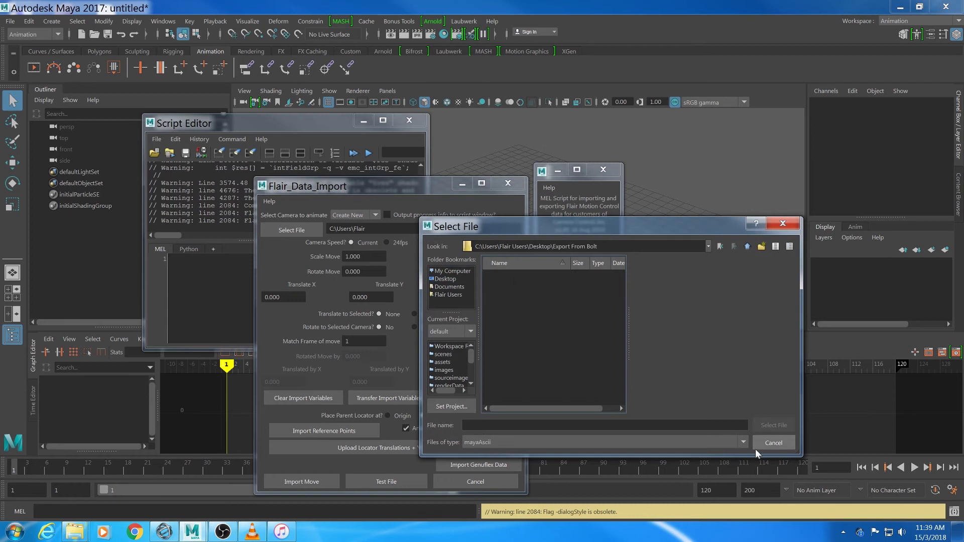
# Filter to cart (*.xyz *.txt) files and choose Export.xyz as the import file.
pyautogui.click(744, 442)
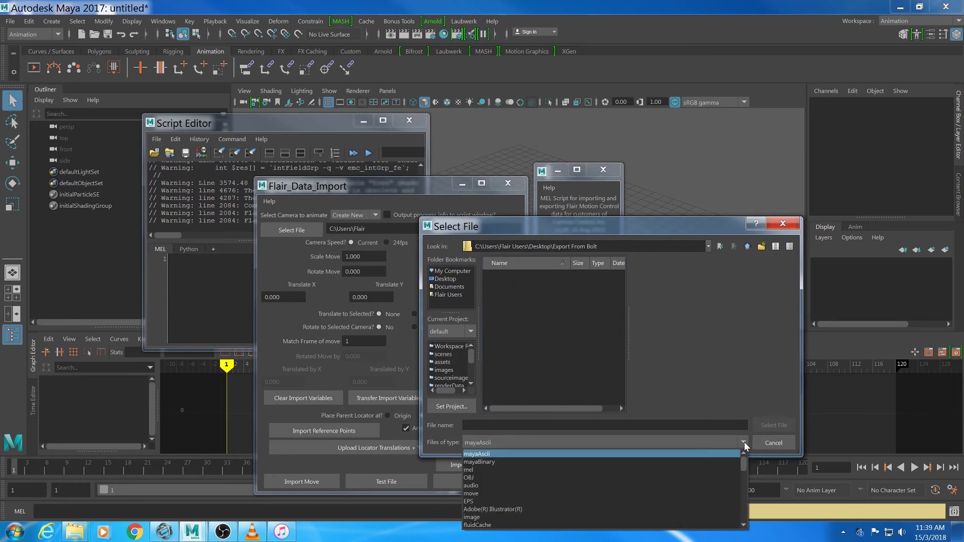
pyautogui.moveTo(745, 467); pyautogui.dragTo(746, 513)
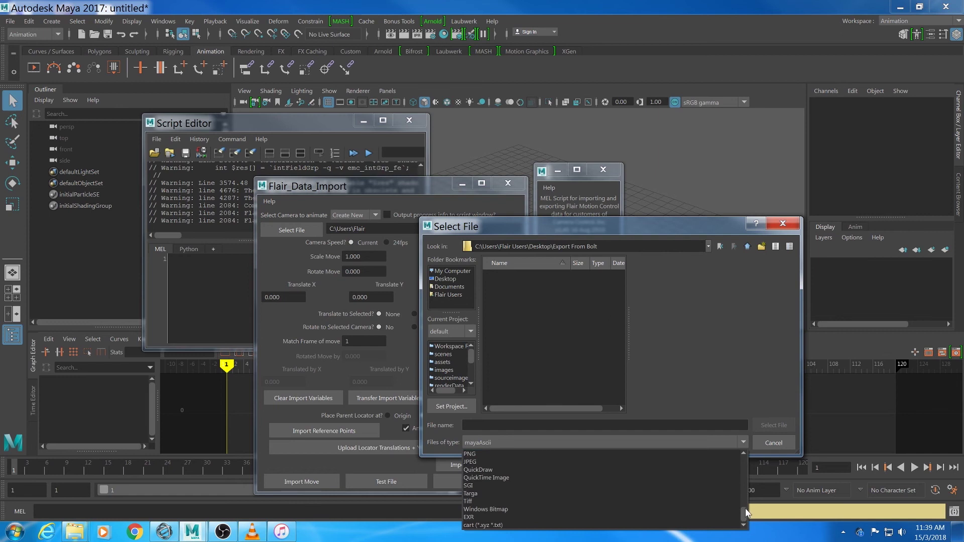
pyautogui.click(553, 525)
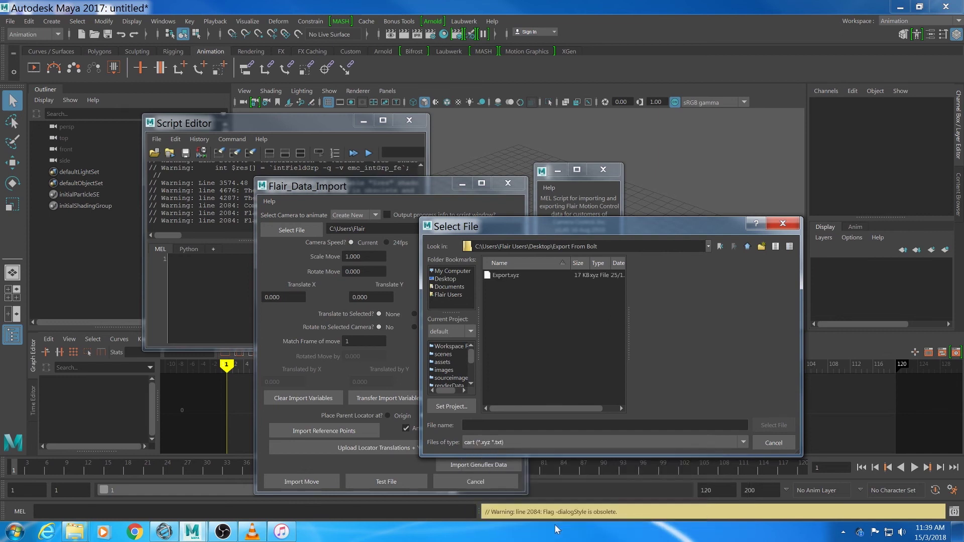
pyautogui.click(507, 275)
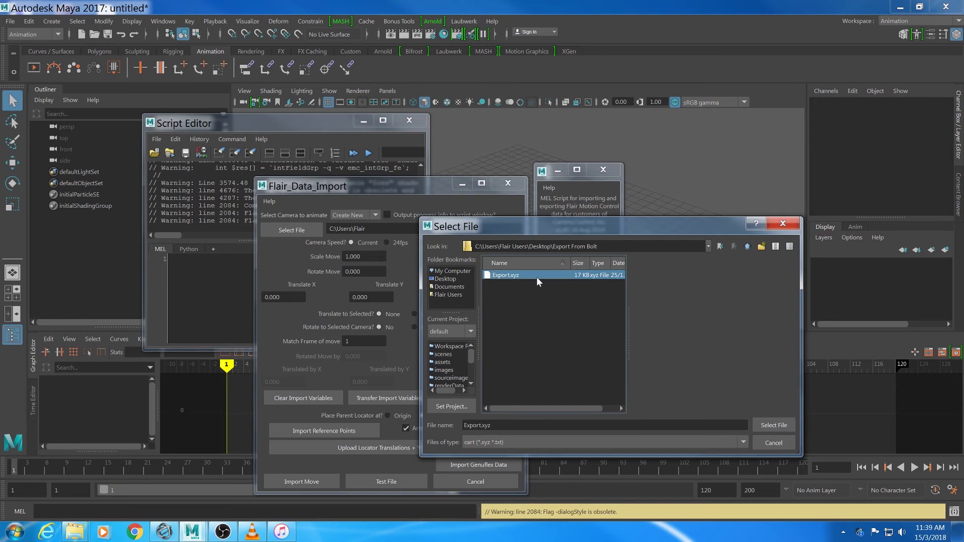
pyautogui.click(764, 426)
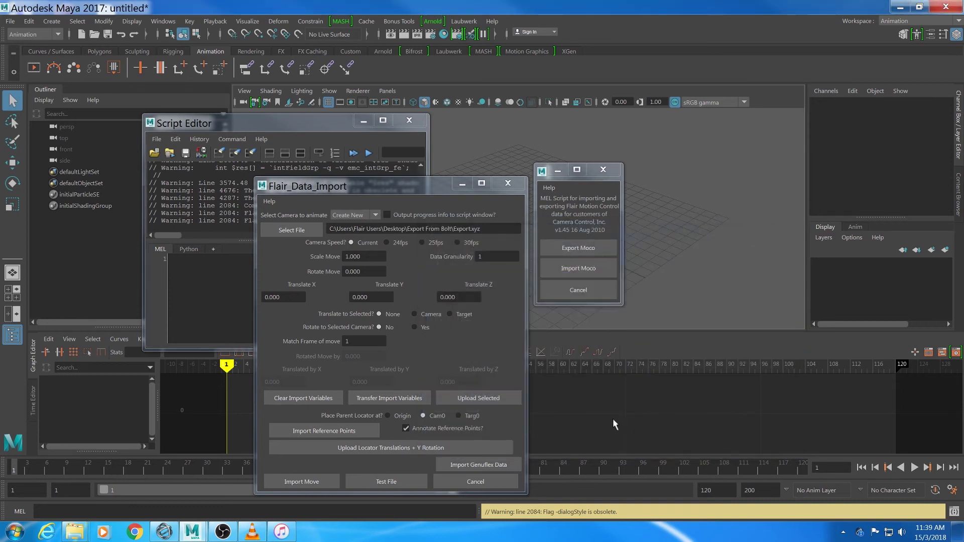
# Import the move as new camera camera1_group, then close and minimize the script windows.
pyautogui.click(312, 480)
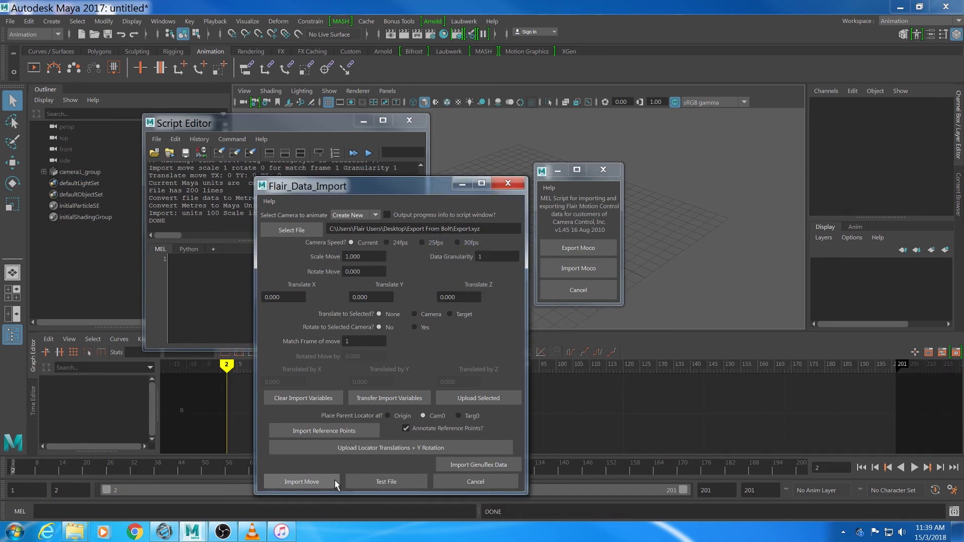
pyautogui.click(462, 184)
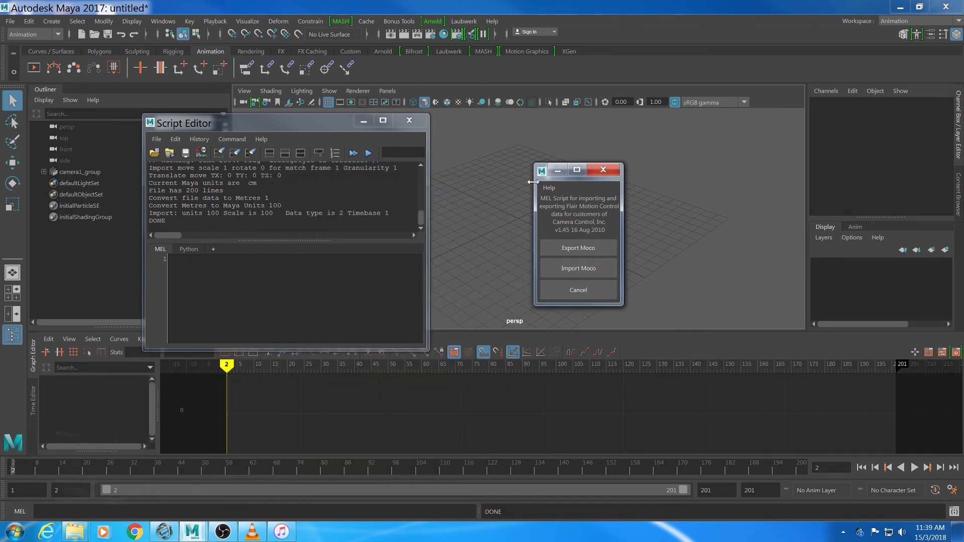
pyautogui.click(558, 170)
pyautogui.click(364, 121)
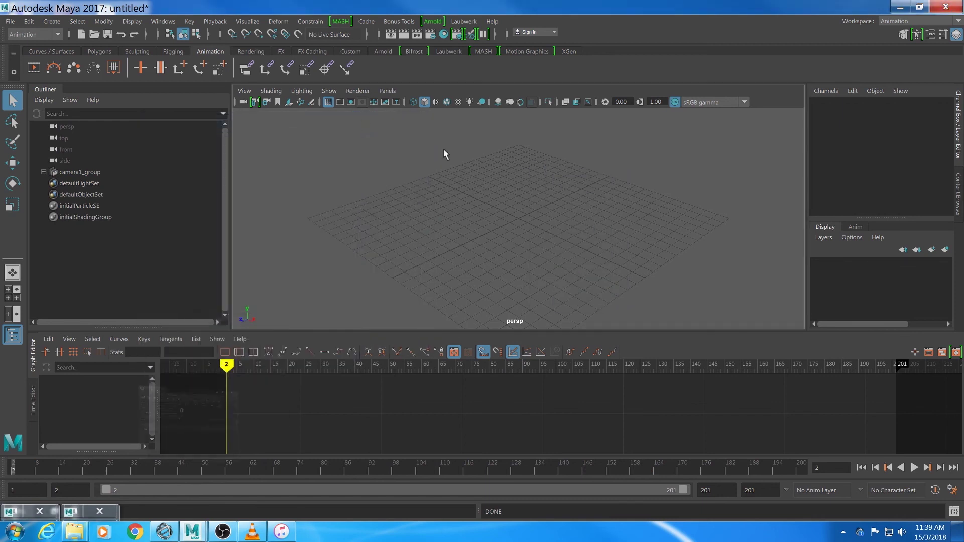
pyautogui.scroll(2, 482, 249)
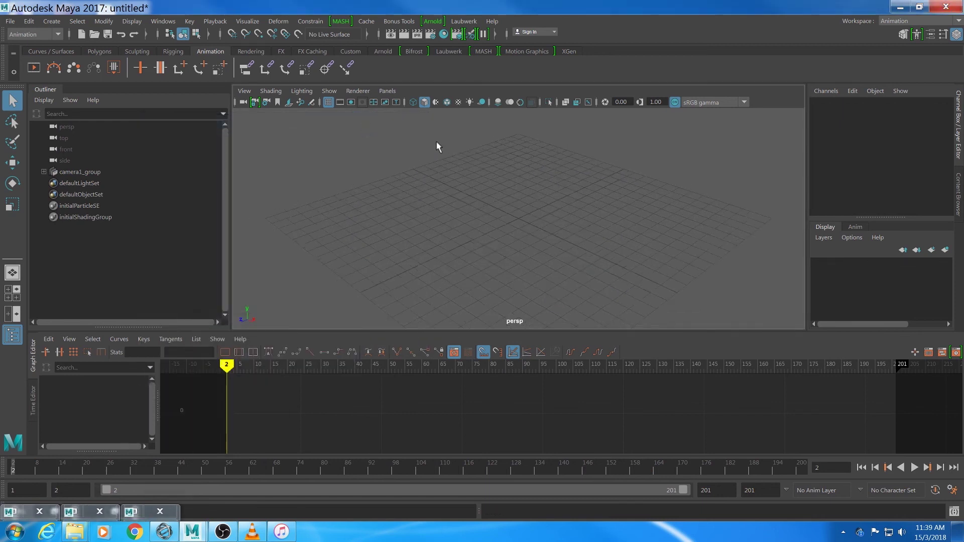
pyautogui.scroll(-1, 423, 149)
# In Preferences > Settings, change Linear working units from centimeter to meter and save.
pyautogui.click(163, 21)
pyautogui.moveTo(201, 130)
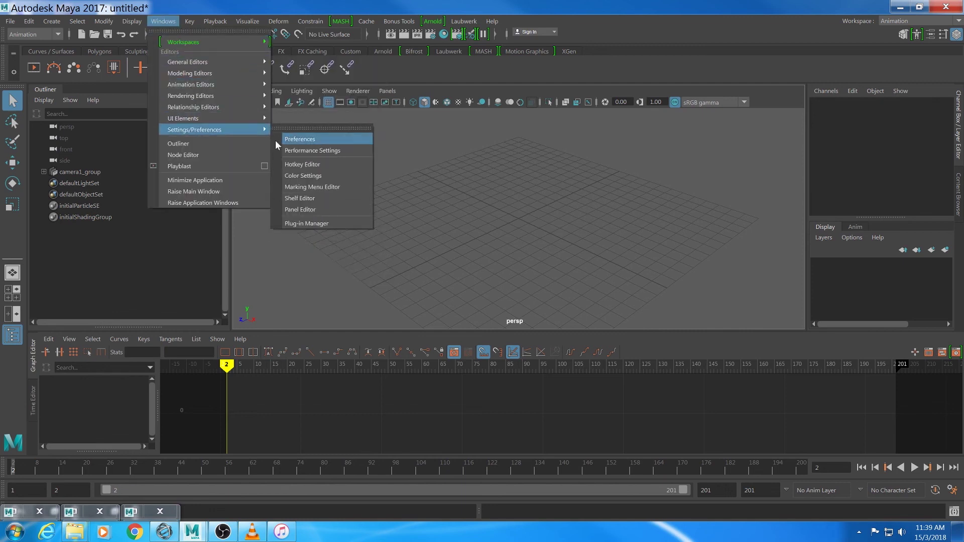
pyautogui.click(297, 140)
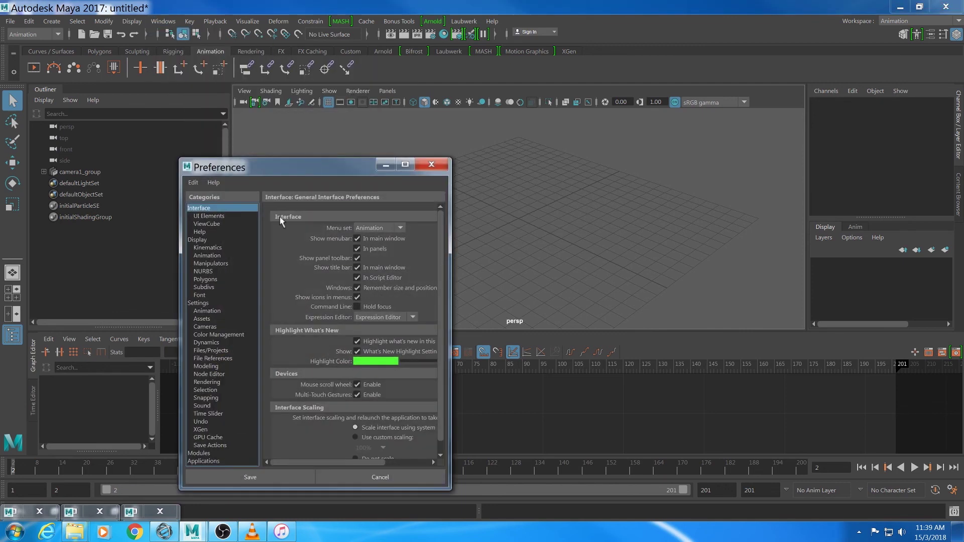
pyautogui.click(203, 301)
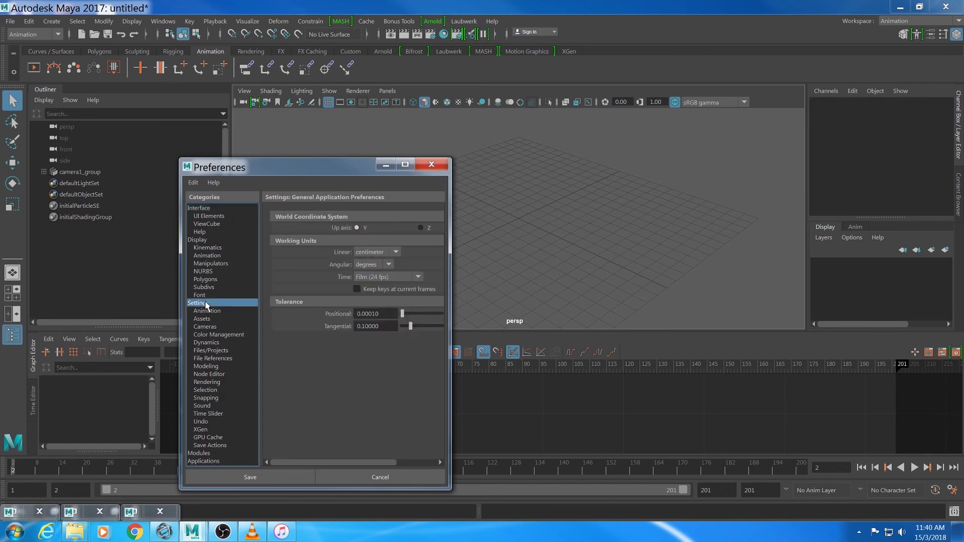
pyautogui.click(397, 252)
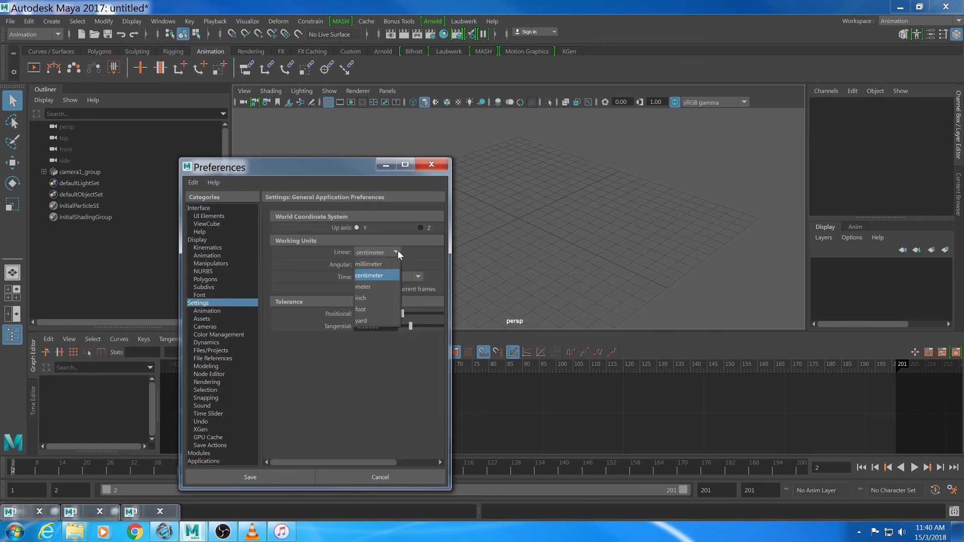
pyautogui.click(381, 287)
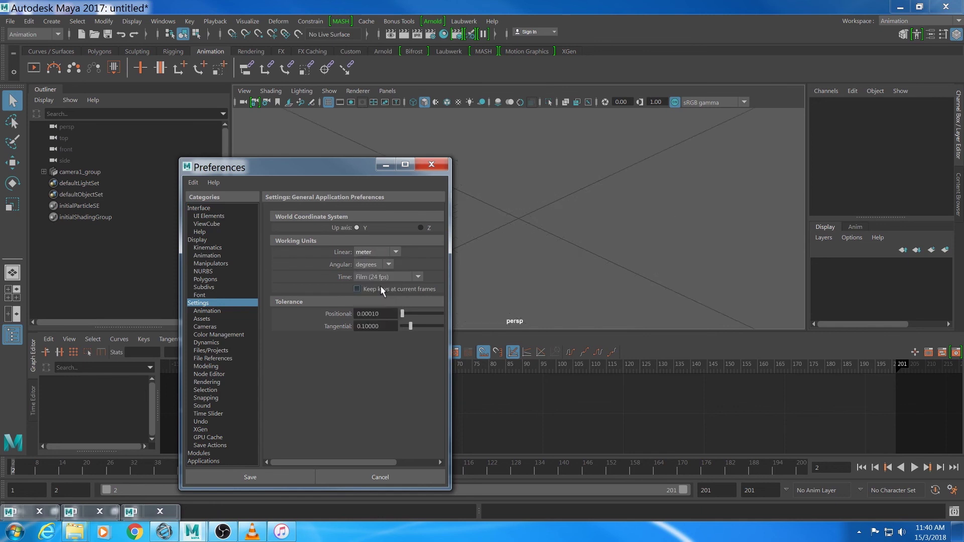
pyautogui.click(276, 477)
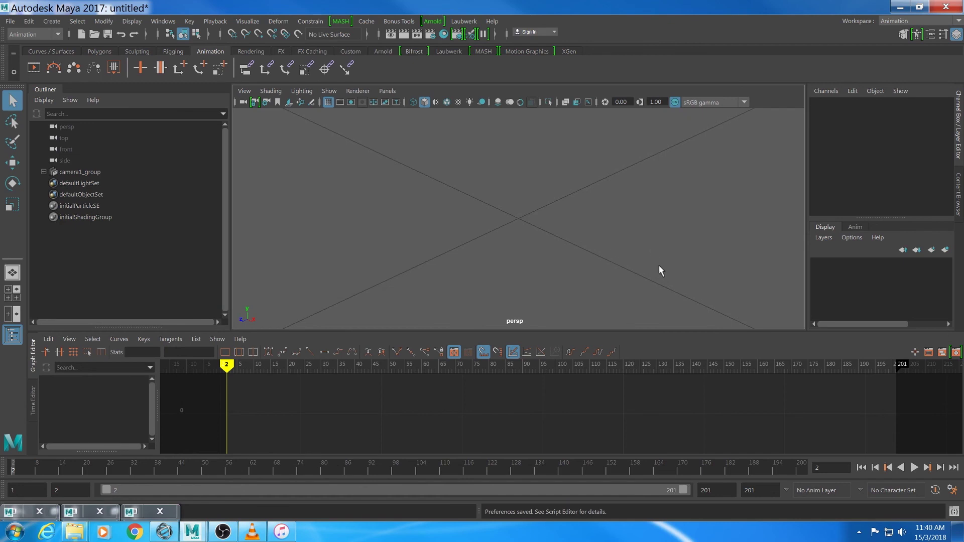
# Orbit the persp view until camera1_group is visible, then play its animated move.
pyautogui.moveTo(676, 230); pyautogui.dragTo(674, 232)
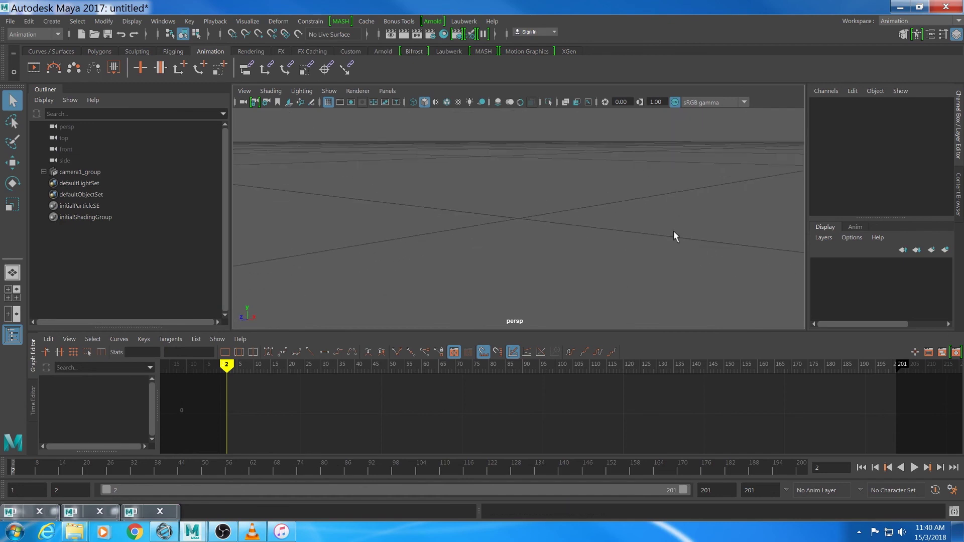
pyautogui.moveTo(652, 196)
pyautogui.mouseDown()
pyautogui.moveTo(574, 230)
pyautogui.moveTo(368, 269)
pyautogui.moveTo(626, 188)
pyautogui.moveTo(618, 205)
pyautogui.moveTo(411, 230)
pyautogui.moveTo(643, 206)
pyautogui.mouseUp()
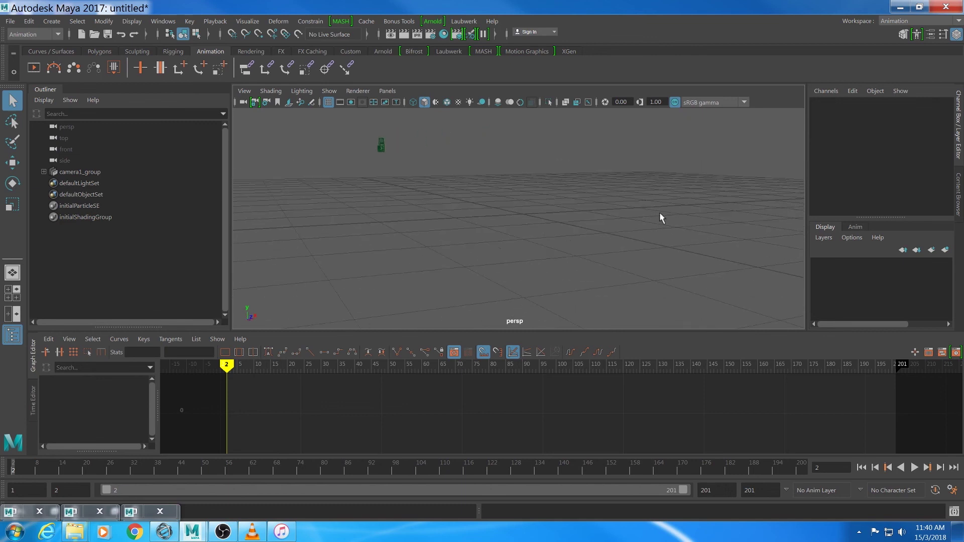
pyautogui.click(914, 468)
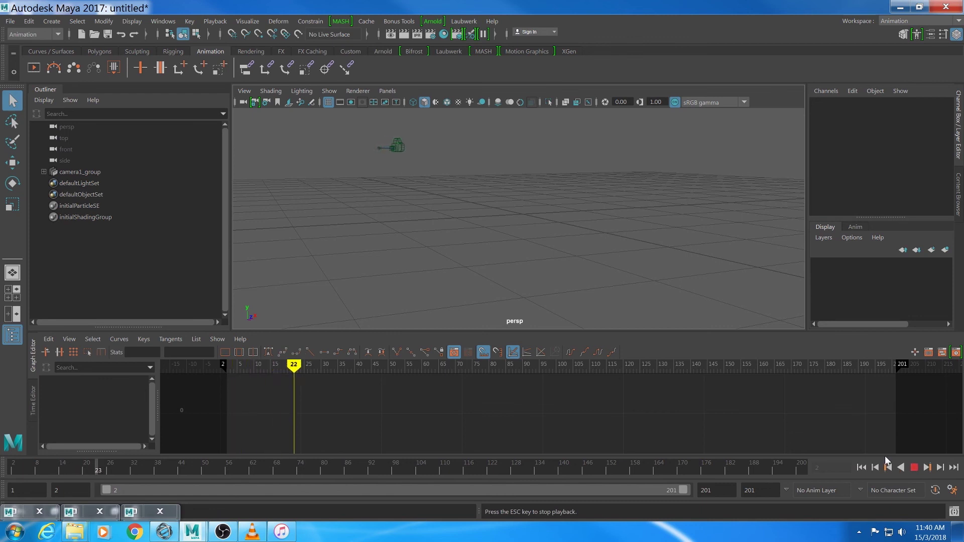